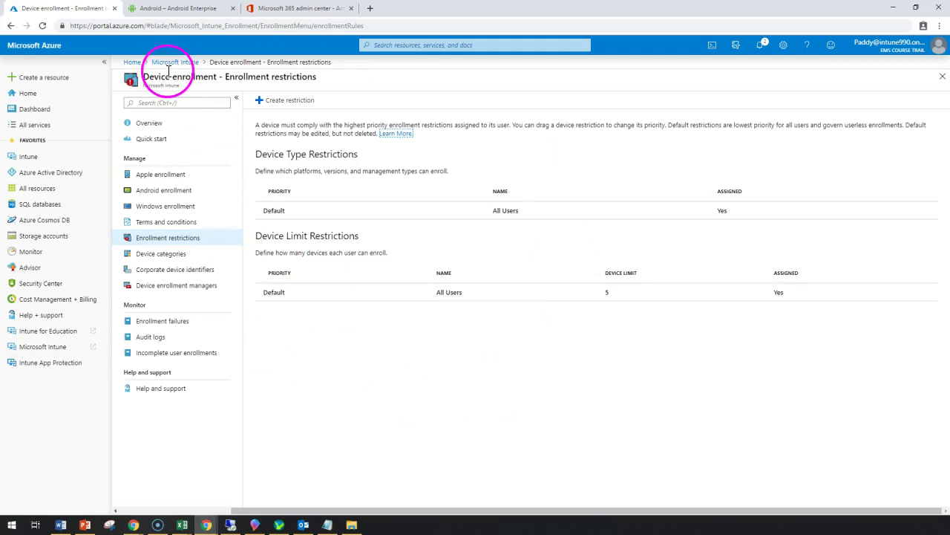
- Open the Intune device enrollment restrictions and review the Device Type Restrictions and Device Limit Restrictions sections
{"action": "left_click", "coordinate": [30, 158]}
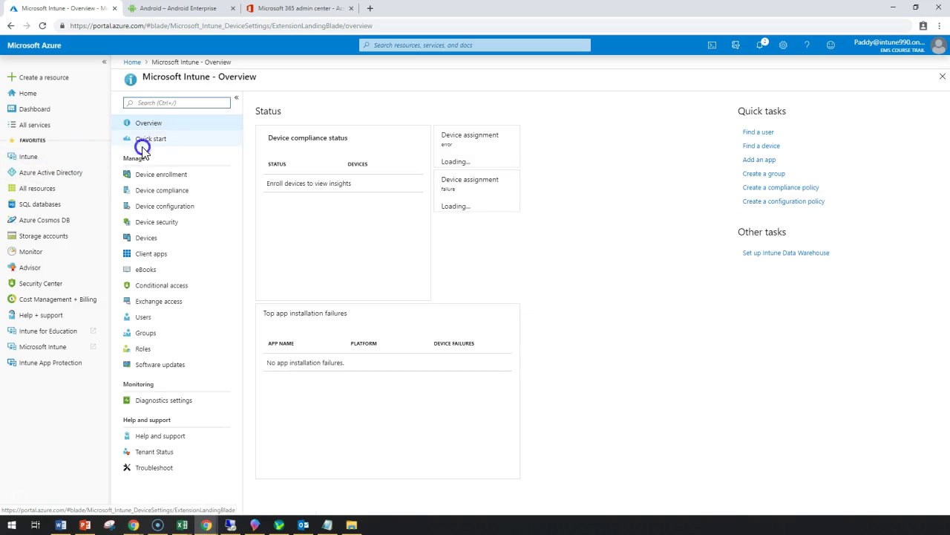
{"action": "left_click", "coordinate": [165, 177]}
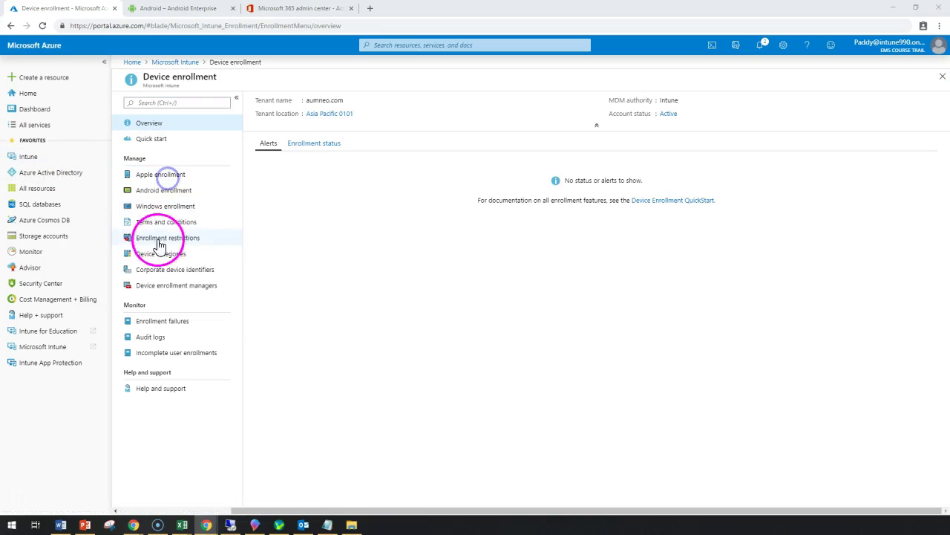
{"action": "left_click", "coordinate": [187, 241]}
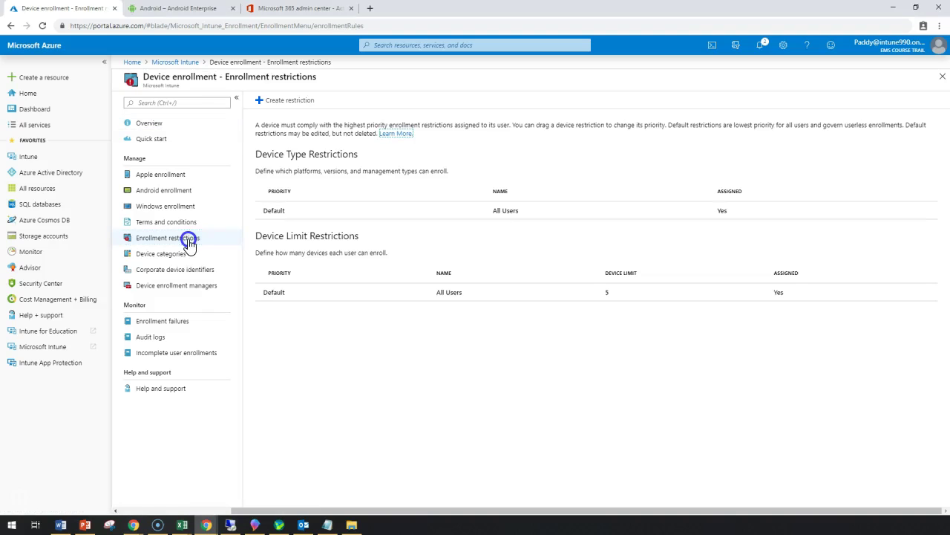
{"action": "left_click", "coordinate": [628, 289]}
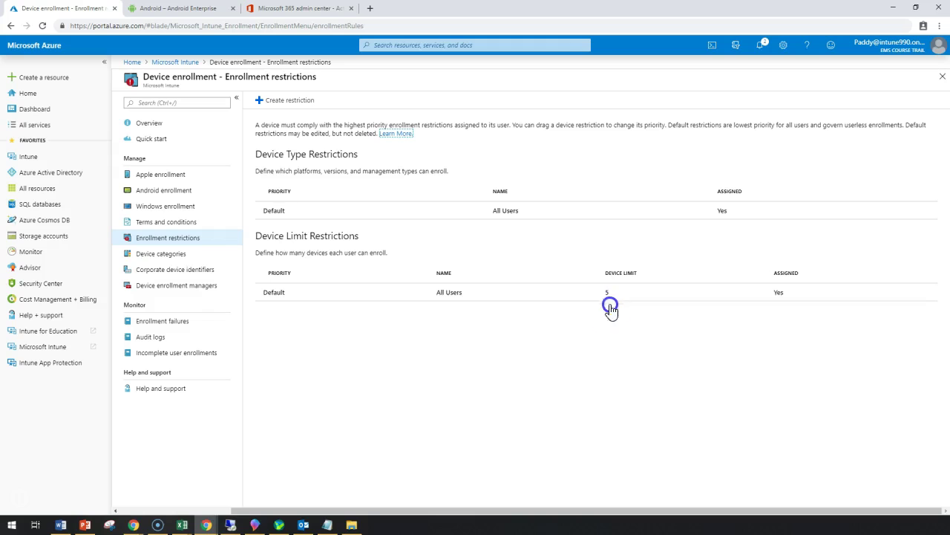
{"action": "left_click", "coordinate": [309, 140]}
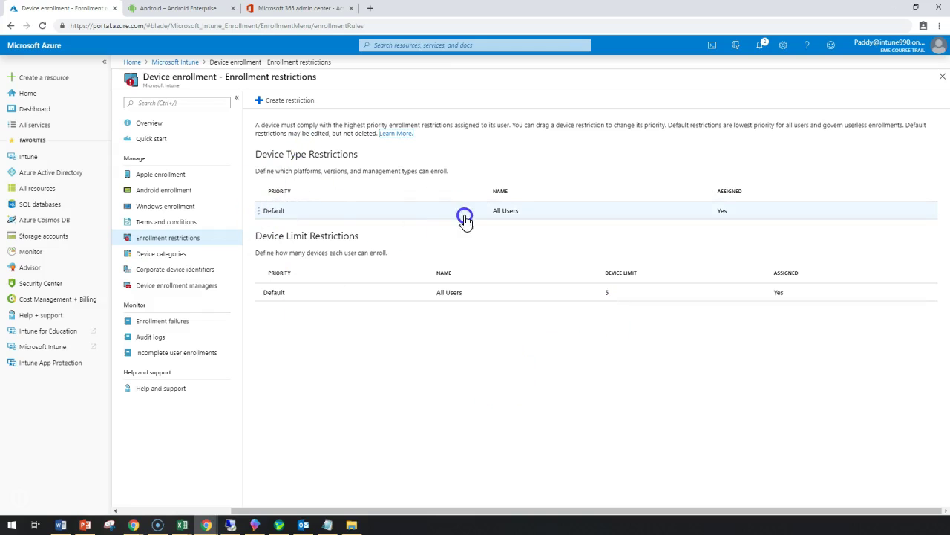
{"action": "left_click", "coordinate": [300, 178]}
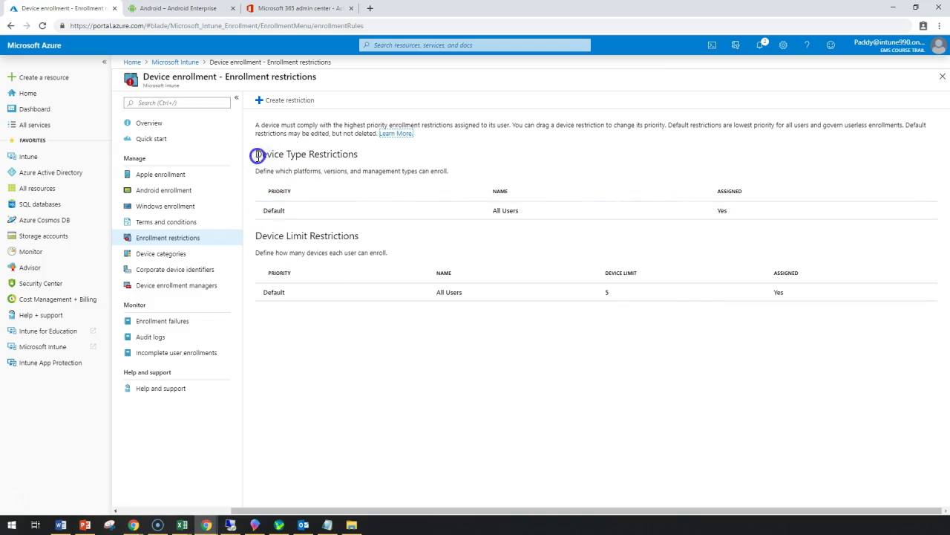
{"action": "left_click_drag", "start_coordinate": [256, 154], "coordinate": [343, 154]}
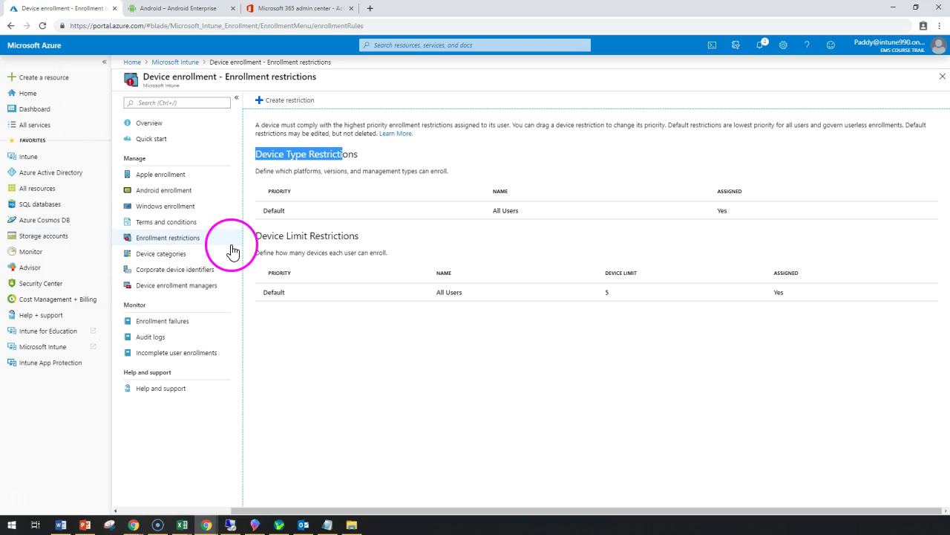
{"action": "double_click", "coordinate": [273, 242]}
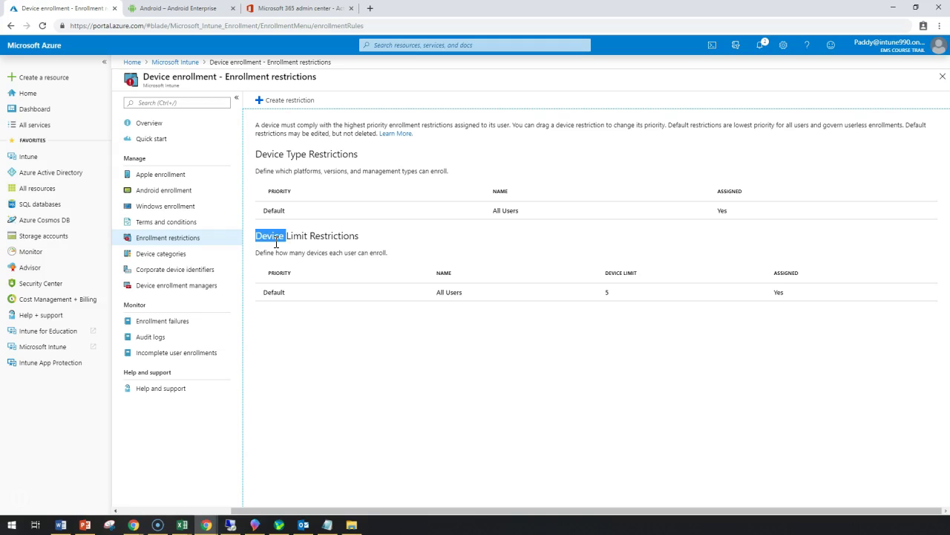
- Examine the properties of the default All Users device limit restriction, then return to the enrollment restrictions list
{"action": "left_click", "coordinate": [322, 300]}
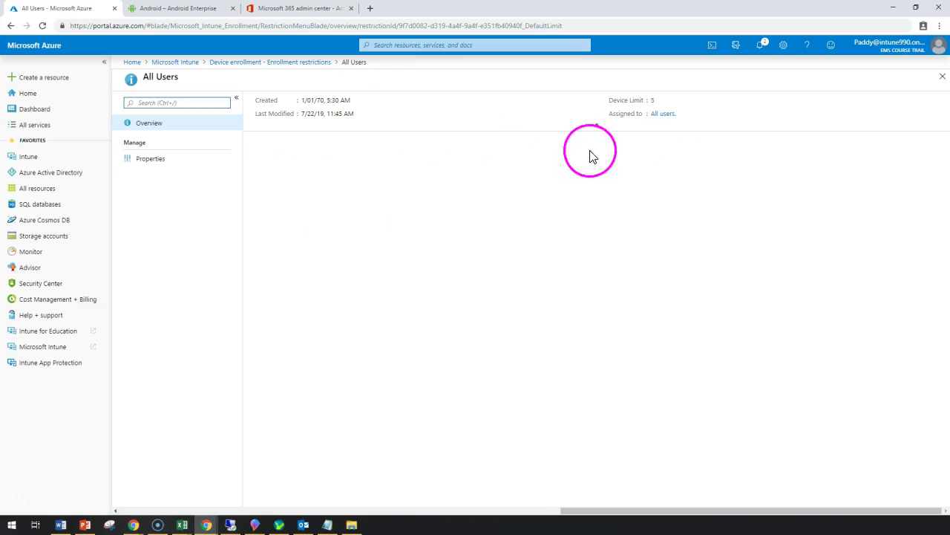
{"action": "left_click", "coordinate": [153, 159]}
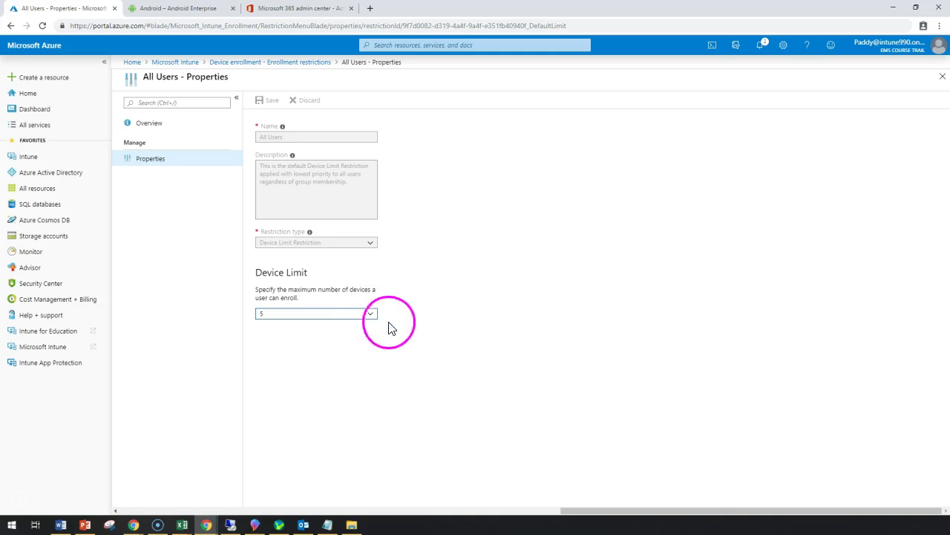
{"action": "left_click", "coordinate": [287, 62]}
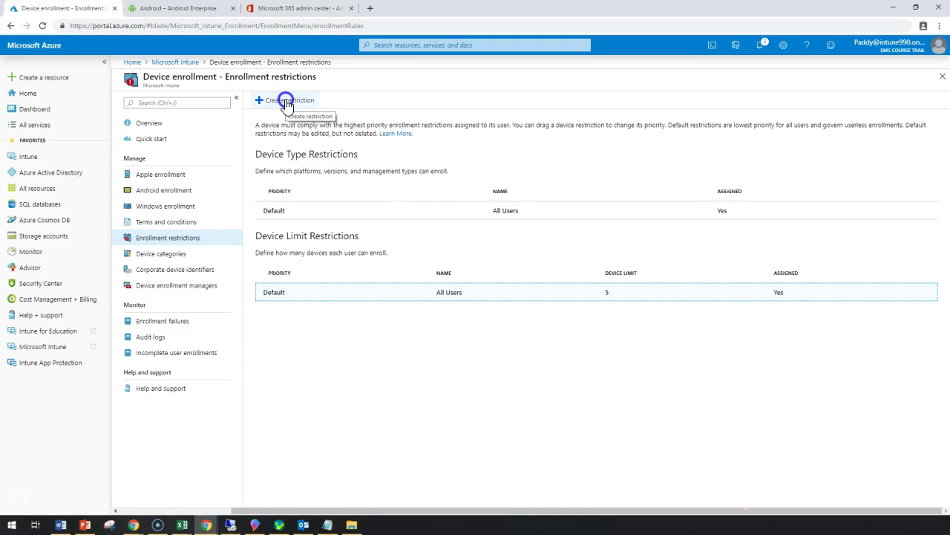
{"action": "left_click", "coordinate": [371, 453]}
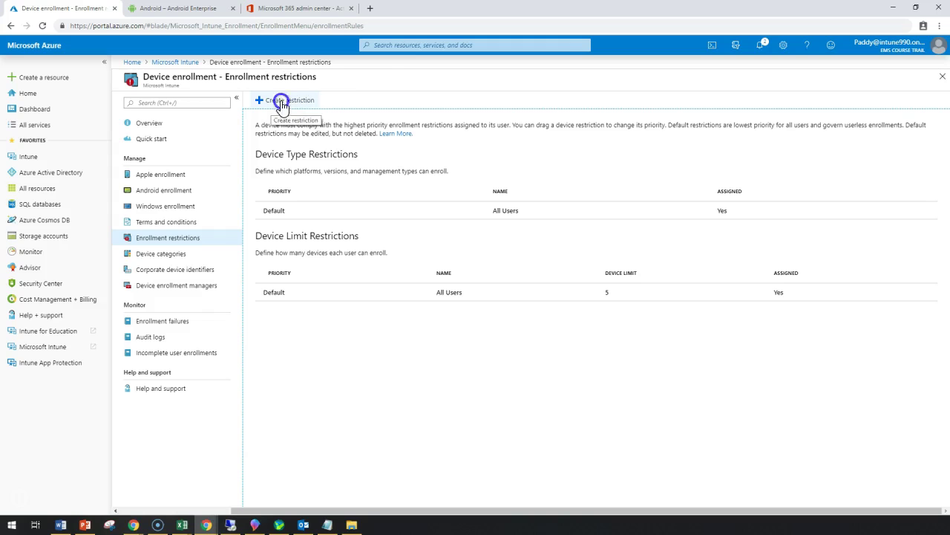
- Start a new enrollment restriction named Demo with the type Device Limit Restriction, and view the available device limits
{"action": "left_click", "coordinate": [296, 101]}
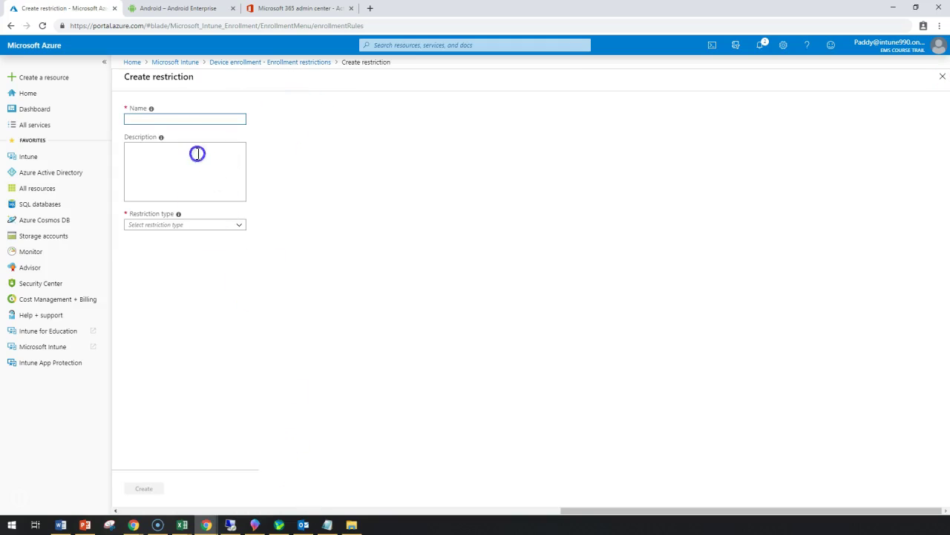
{"action": "type", "text": "Demo"}
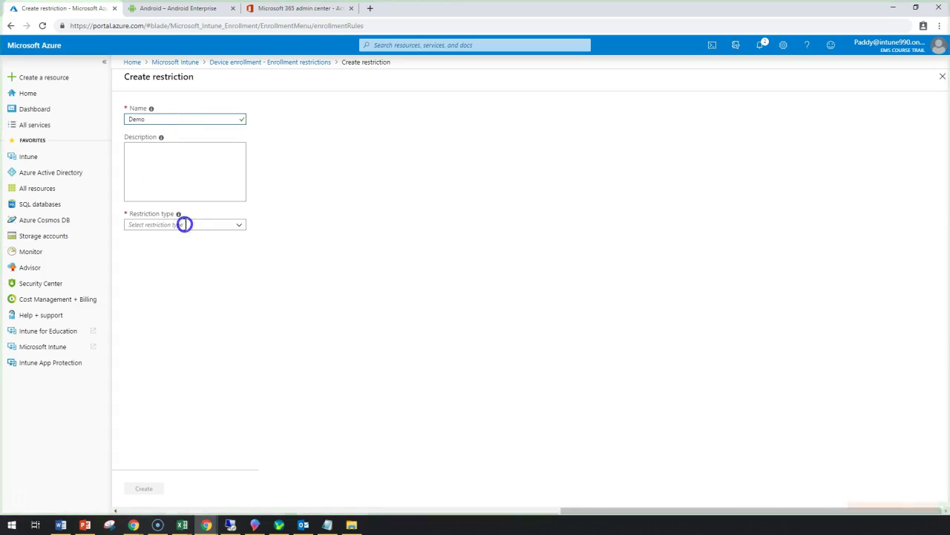
{"action": "left_click", "coordinate": [240, 226]}
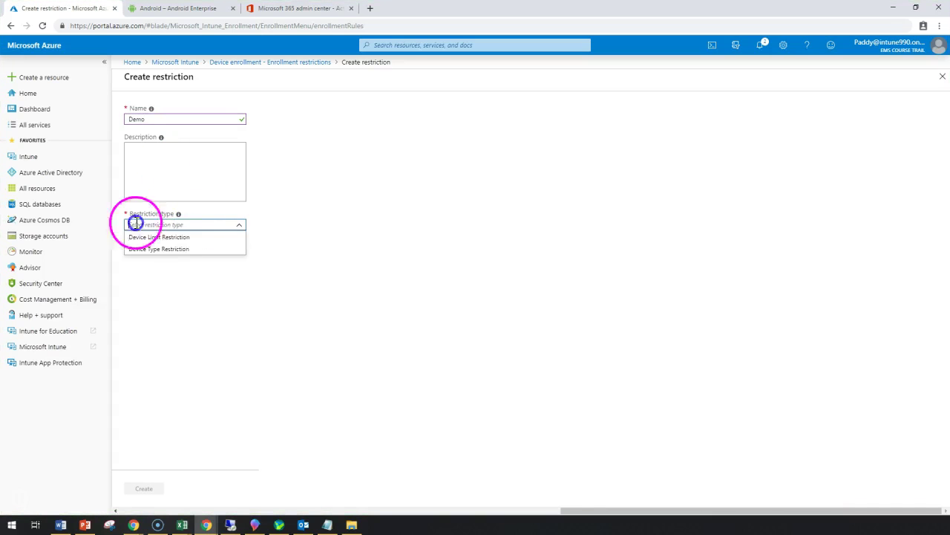
{"action": "left_click", "coordinate": [175, 238]}
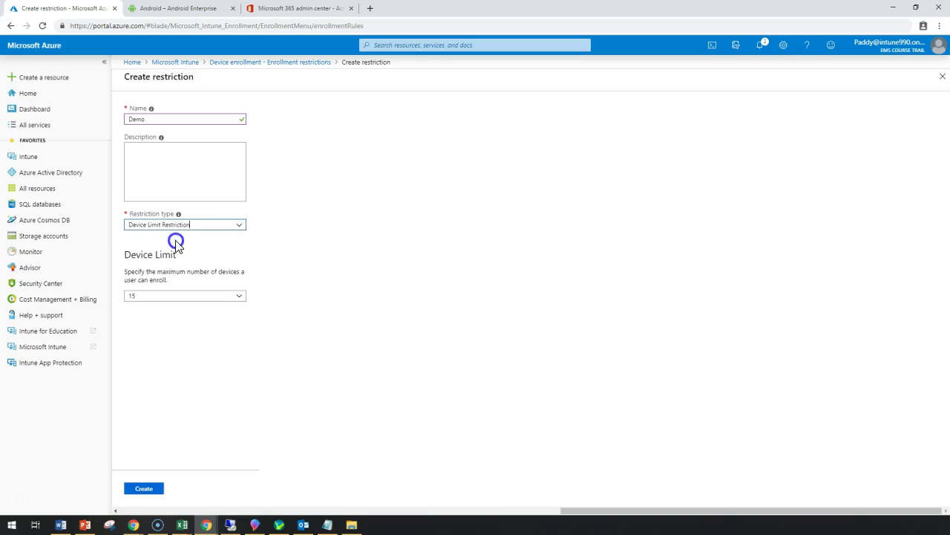
{"action": "left_click", "coordinate": [243, 298]}
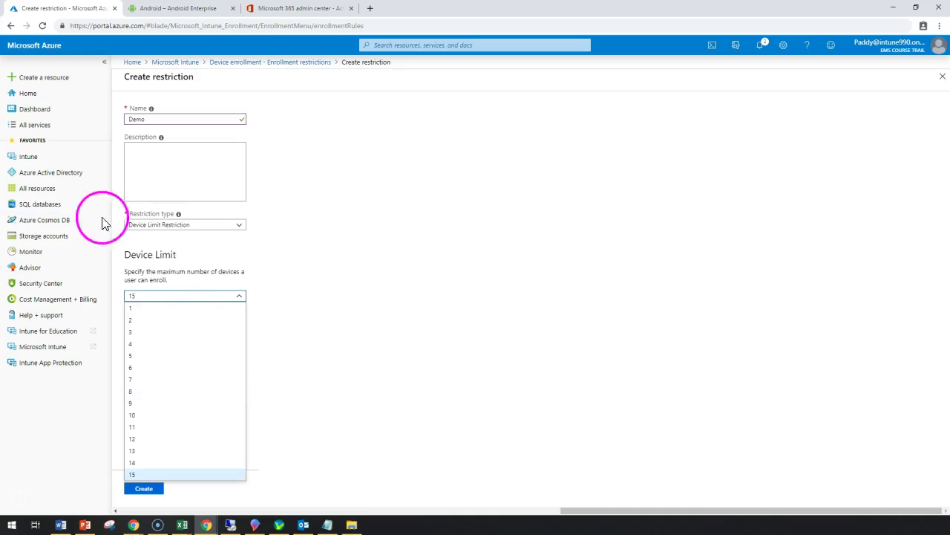
{"action": "left_click", "coordinate": [367, 372]}
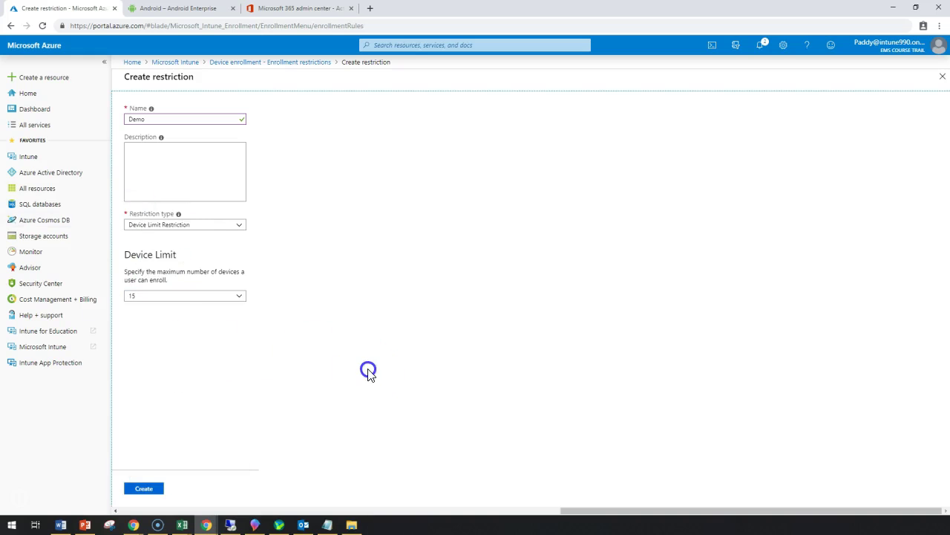
{"action": "left_click", "coordinate": [251, 189]}
- Open Intune in a second browser tab and go to the device enrollment managers under device enrollment
{"action": "left_click", "coordinate": [29, 160]}
{"action": "right_click", "coordinate": [29, 159]}
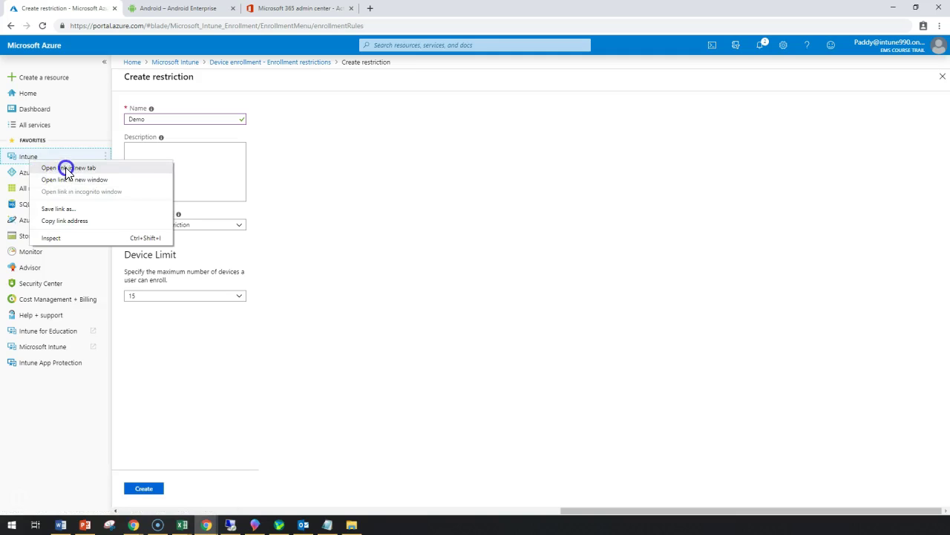
{"action": "left_click", "coordinate": [64, 166]}
{"action": "left_click_drag", "start_coordinate": [262, 15], "coordinate": [176, 9]}
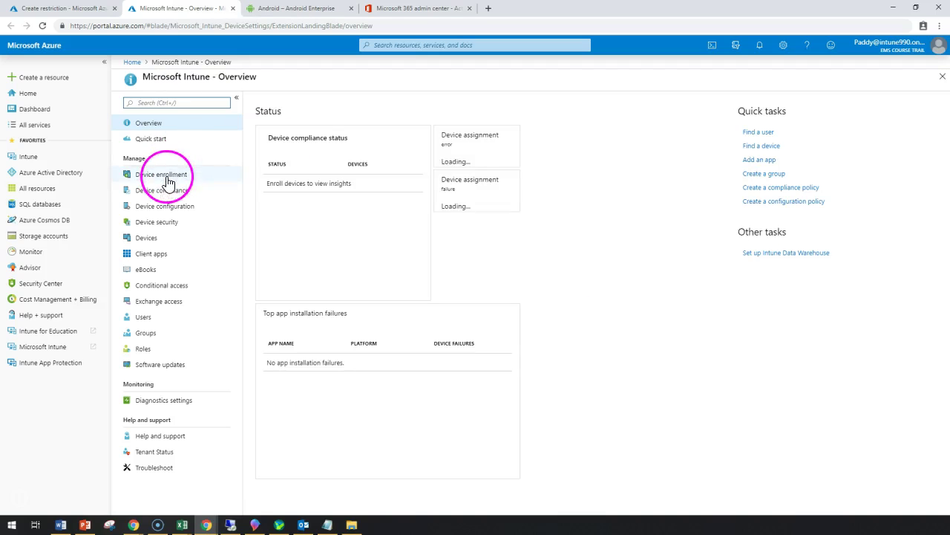
{"action": "left_click", "coordinate": [165, 175]}
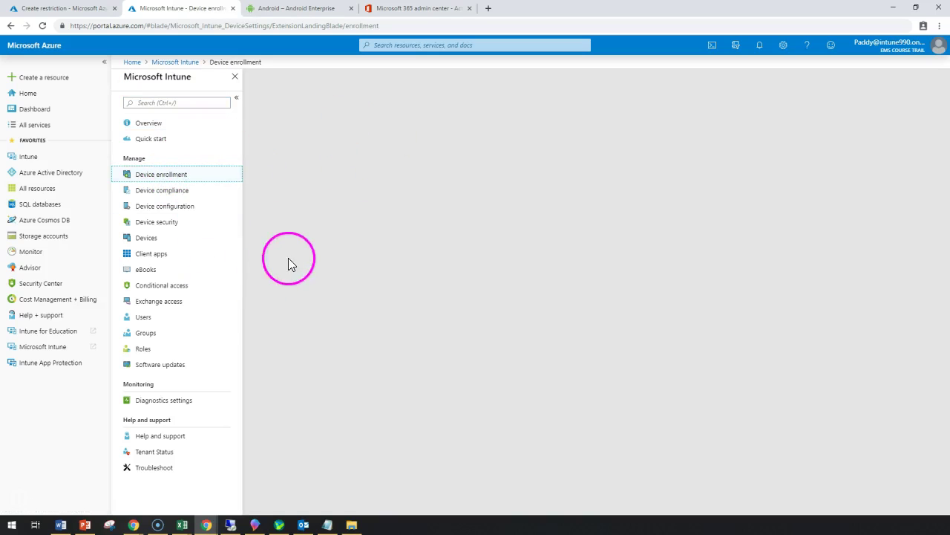
{"action": "left_click", "coordinate": [141, 179]}
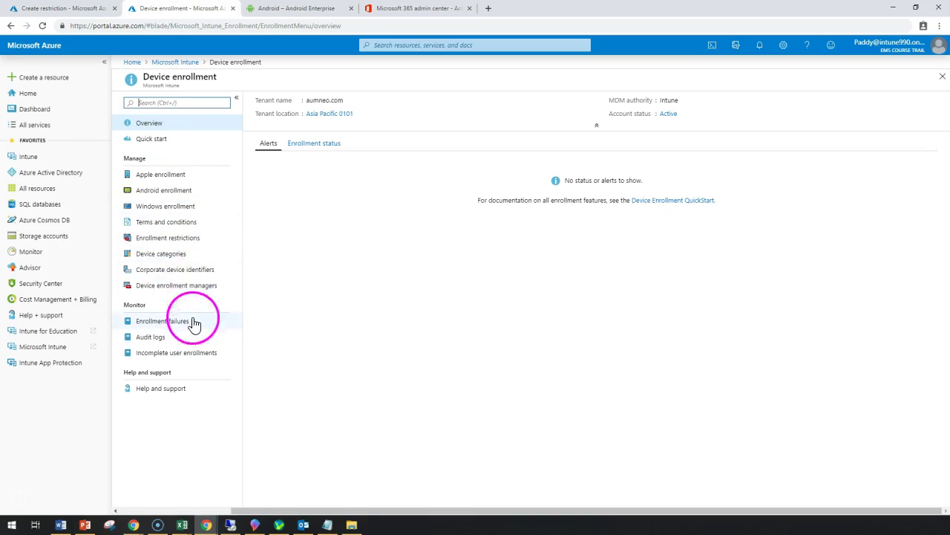
{"action": "left_click", "coordinate": [199, 291]}
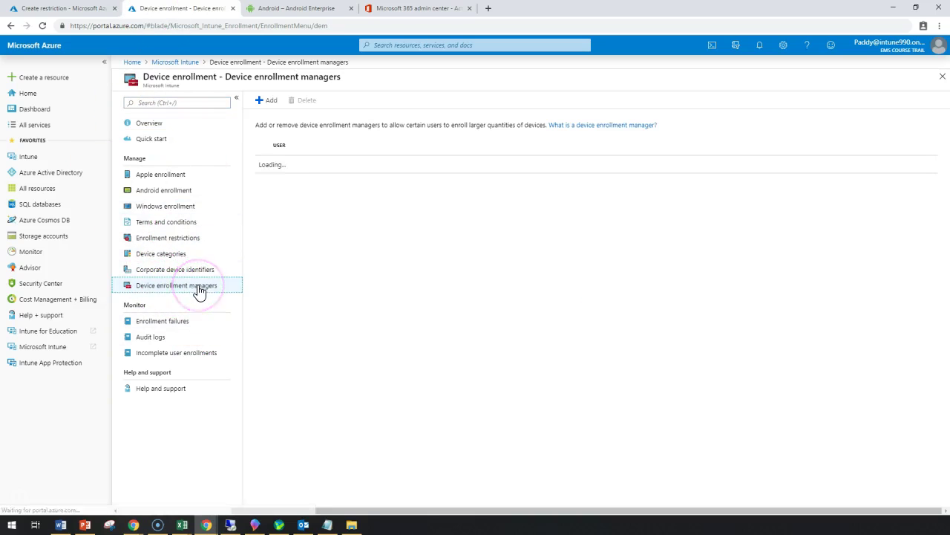
- Open the Add User form for device enrollment managers and examine its User name field
{"action": "left_click", "coordinate": [262, 103]}
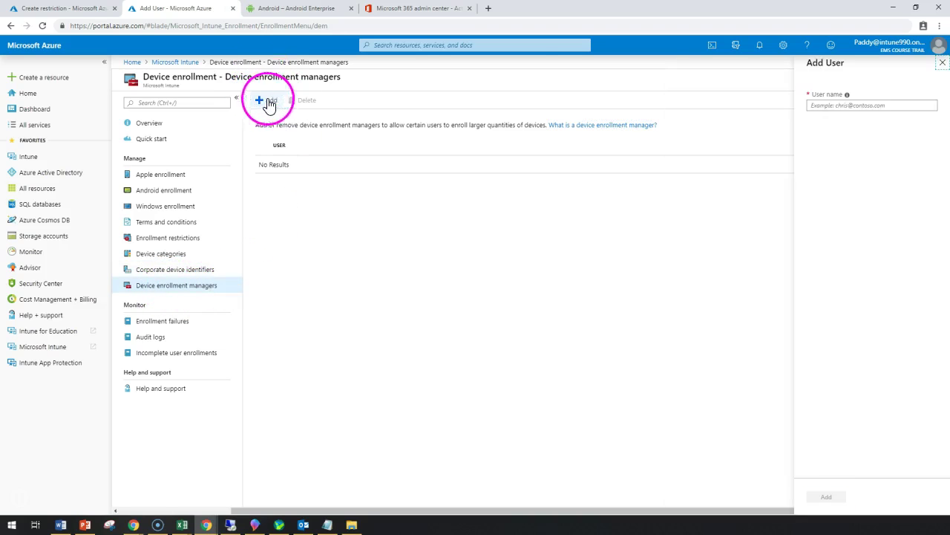
{"action": "left_click", "coordinate": [847, 95]}
{"action": "left_click", "coordinate": [847, 106]}
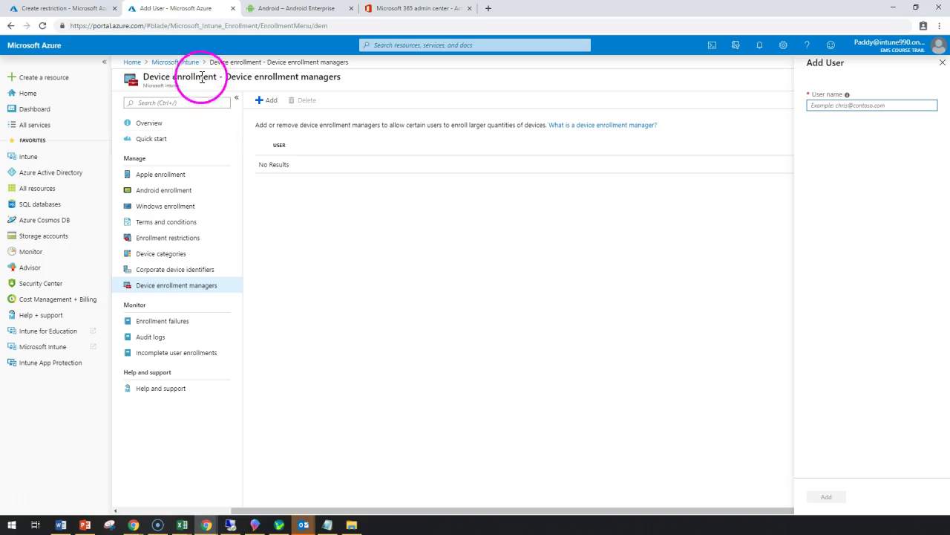
- Return to the unfinished Demo restriction and change its restriction type to Device Type Restriction
{"action": "left_click", "coordinate": [76, 7]}
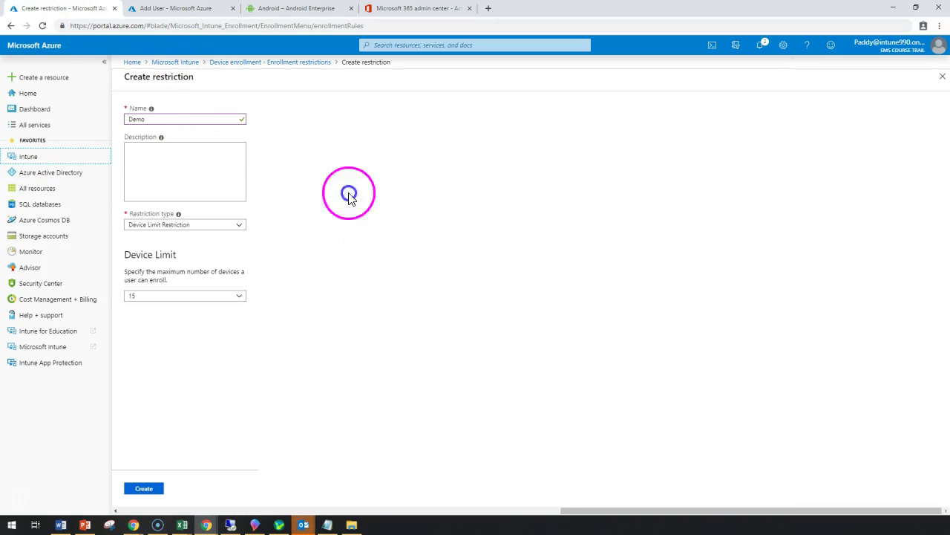
{"action": "left_click", "coordinate": [164, 225]}
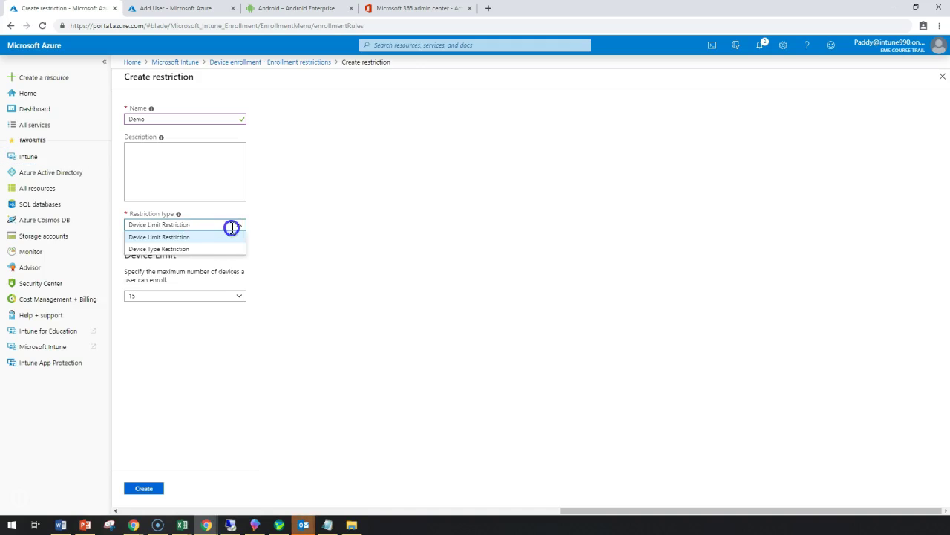
{"action": "left_click", "coordinate": [141, 250]}
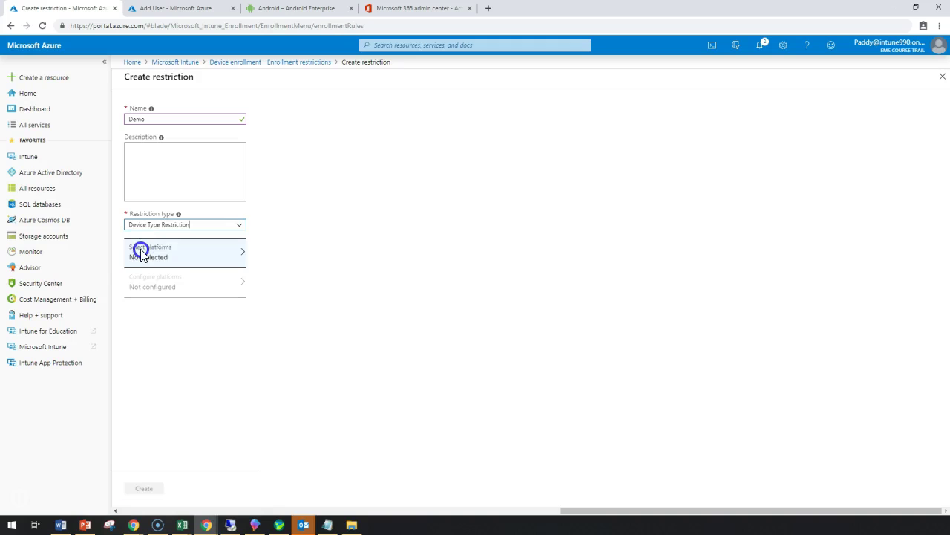
- Block iOS in the platform selection of the Demo restriction and confirm the selection
{"action": "left_click", "coordinate": [193, 261]}
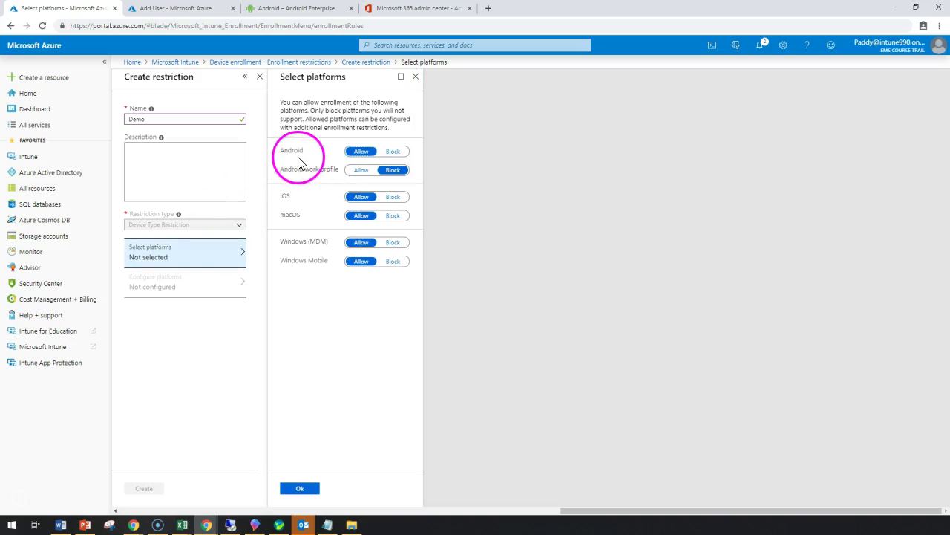
{"action": "left_click", "coordinate": [393, 197]}
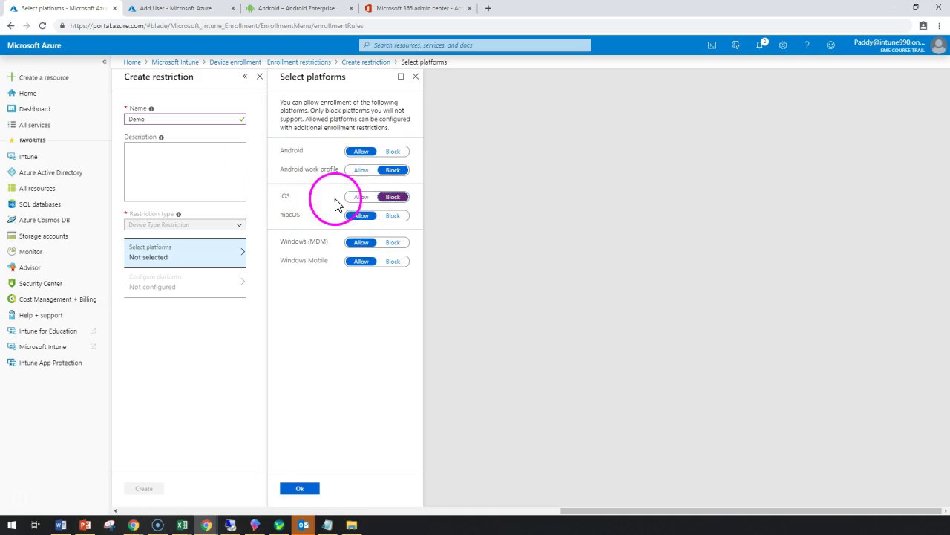
{"action": "left_click", "coordinate": [197, 288]}
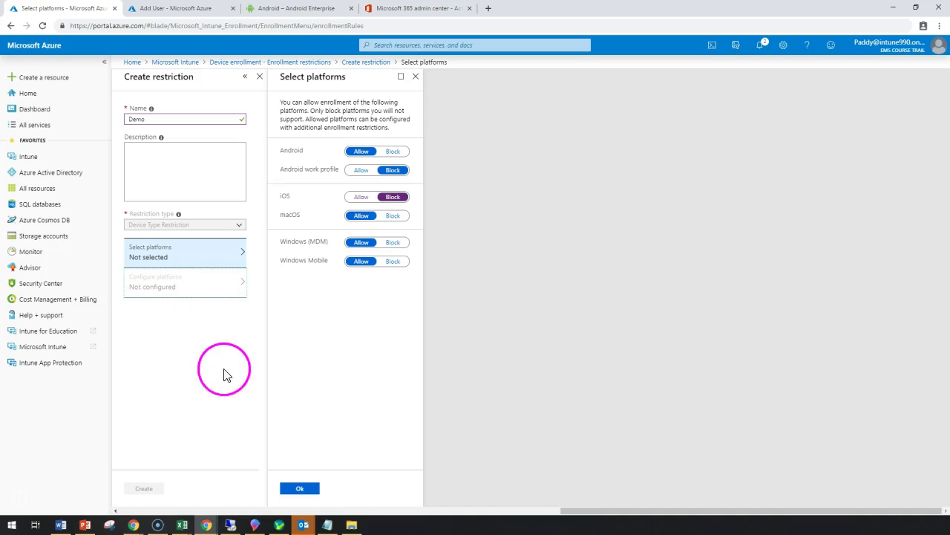
{"action": "left_click", "coordinate": [299, 488]}
- Try an Android version range of minimum 5.0 and maximum 6.0 in the Demo restriction's platform configuration
{"action": "left_click", "coordinate": [181, 284]}
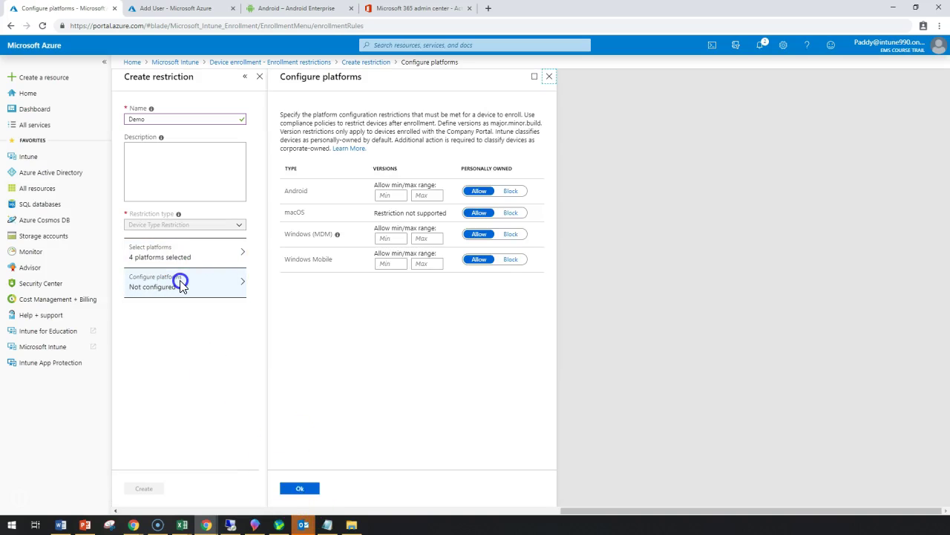
{"action": "left_click", "coordinate": [398, 253]}
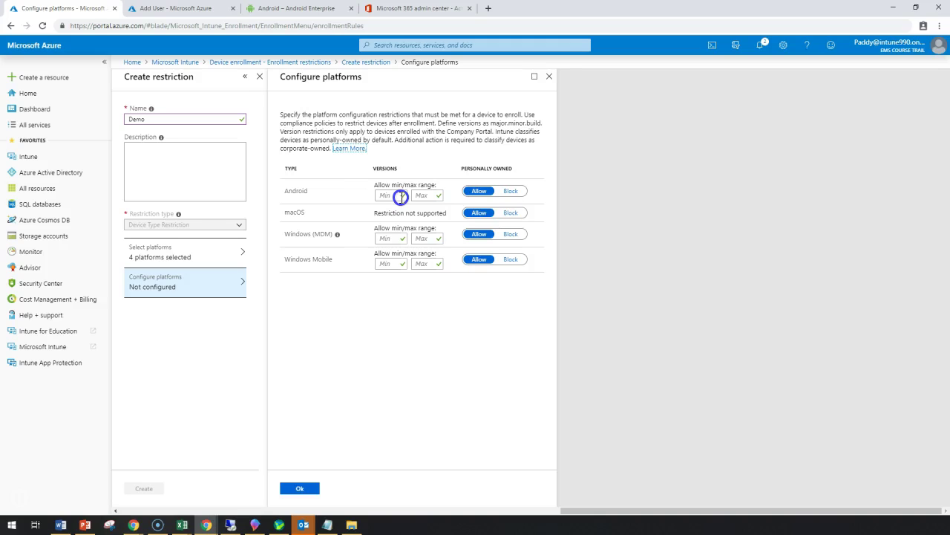
{"action": "left_click", "coordinate": [227, 251]}
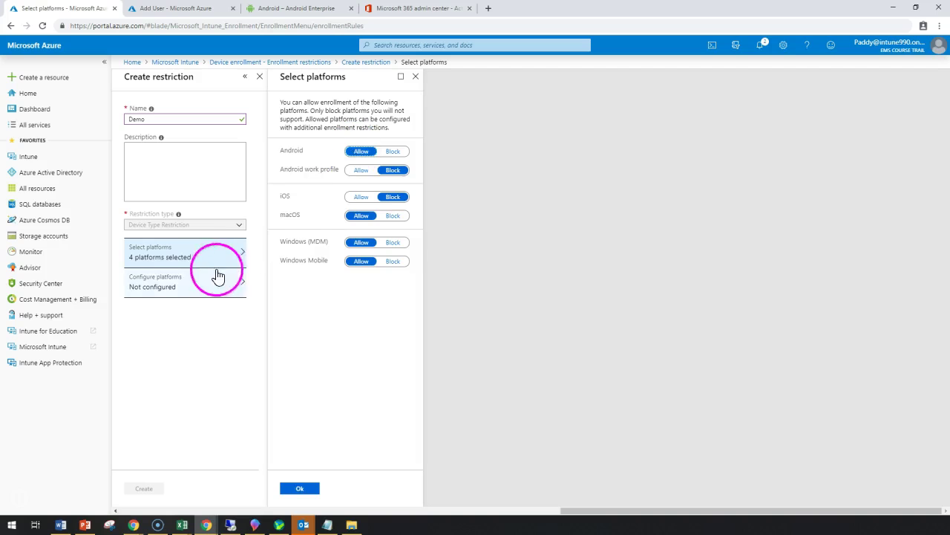
{"action": "left_click", "coordinate": [182, 289]}
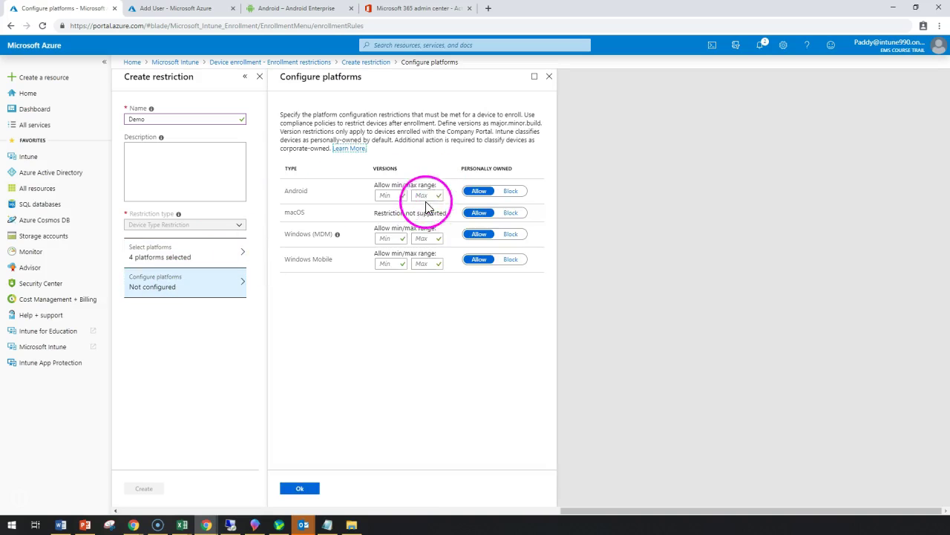
{"action": "left_click", "coordinate": [394, 195]}
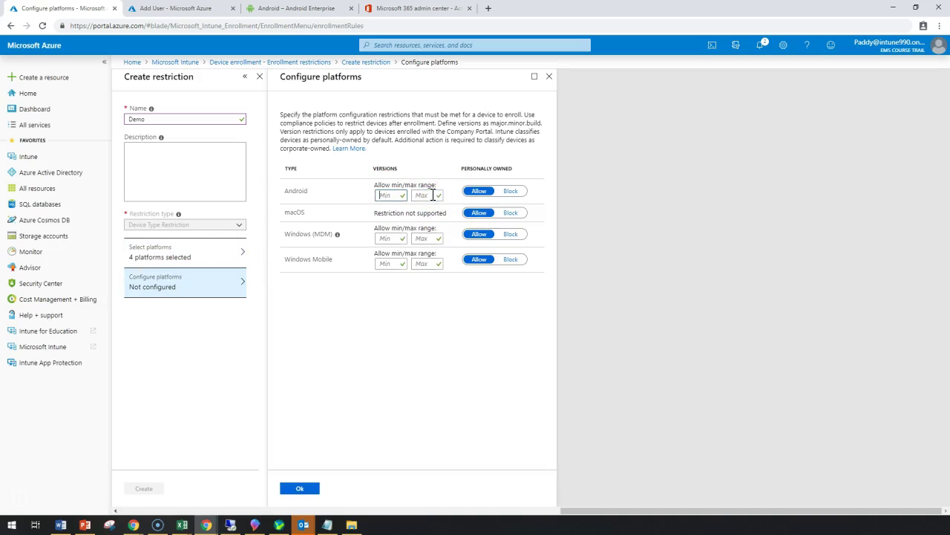
{"action": "left_click", "coordinate": [390, 194]}
{"action": "left_click", "coordinate": [390, 194]}
{"action": "type", "text": "5.0"}
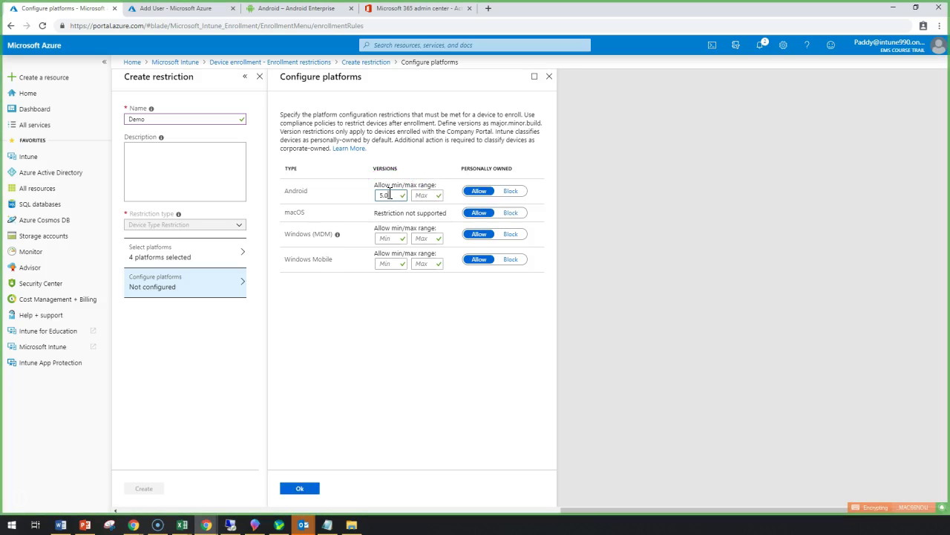
{"action": "type", "text": "6.0"}
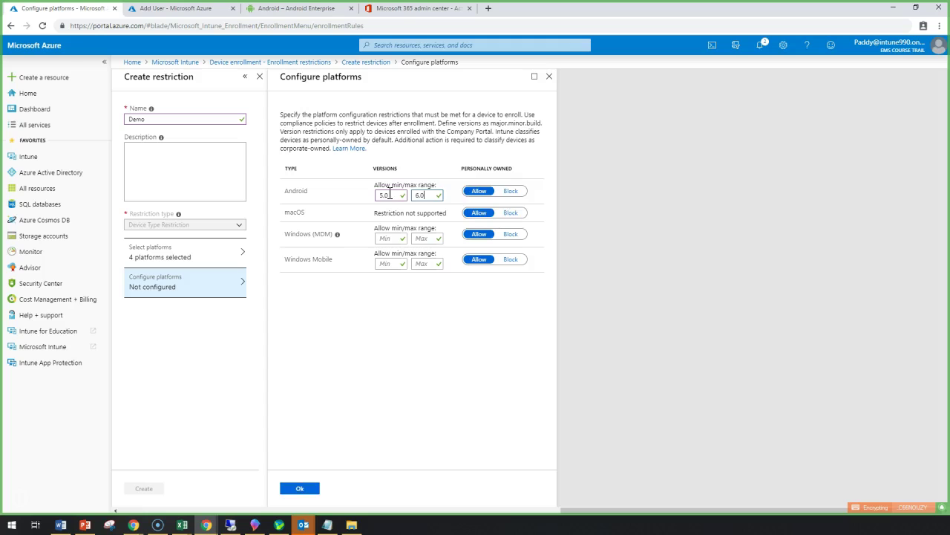
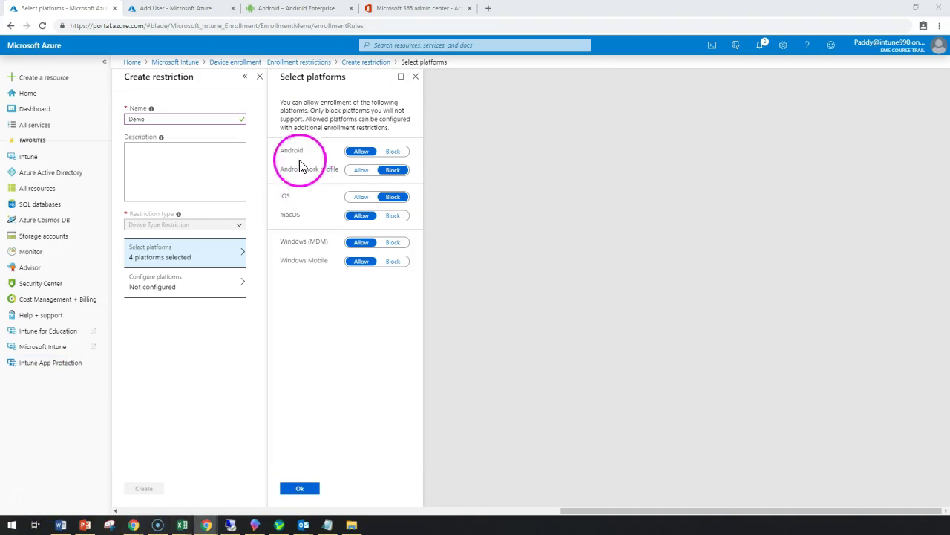
- Switch to the Android Enterprise web page and view the featured slides at its beginning
{"action": "left_click", "coordinate": [295, 9]}
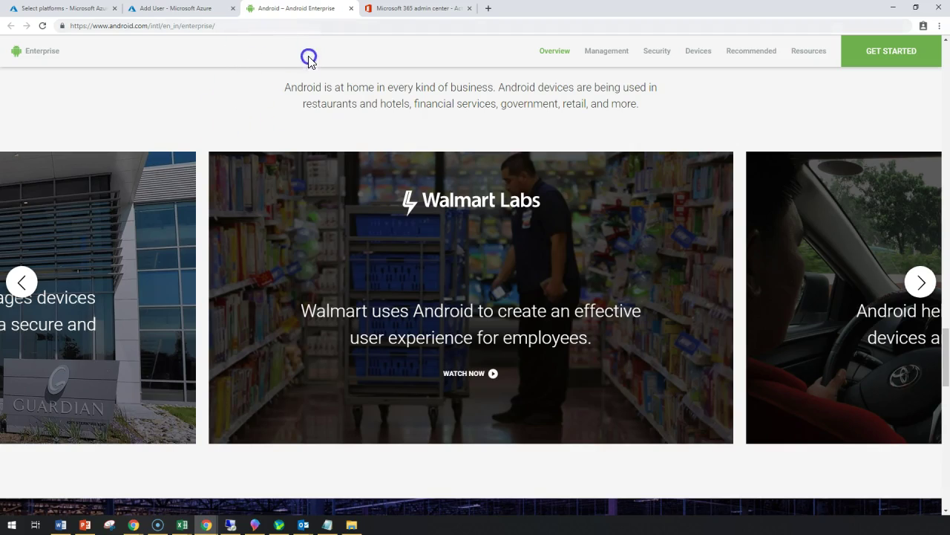
{"action": "left_click_drag", "start_coordinate": [297, 89], "coordinate": [547, 99]}
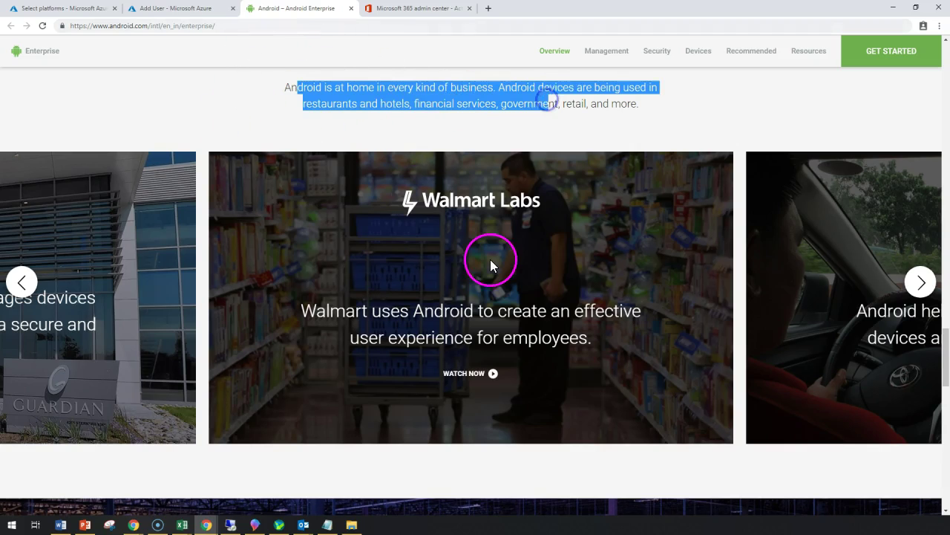
{"action": "scroll", "coordinate": [491, 261], "scroll_direction": "up", "scroll_amount": 15}
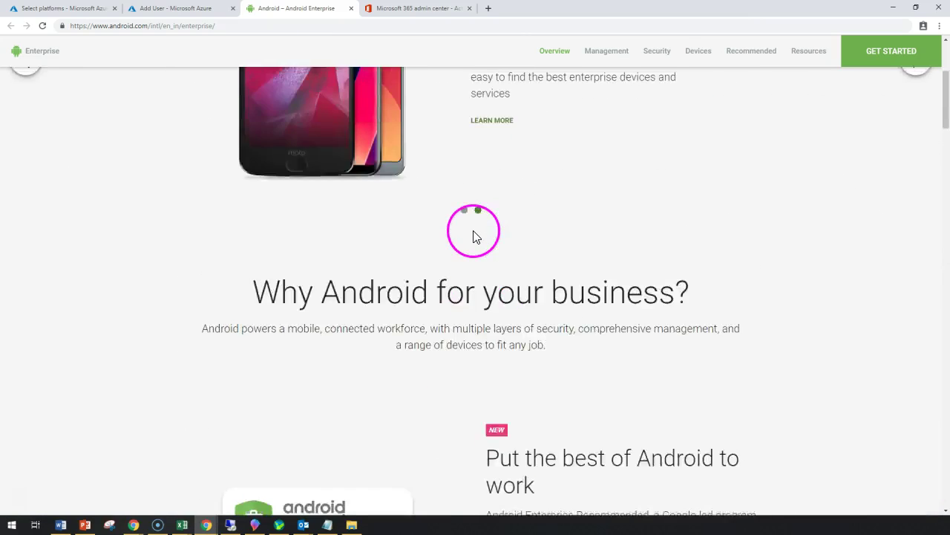
{"action": "scroll", "coordinate": [476, 236], "scroll_direction": "up", "scroll_amount": 3}
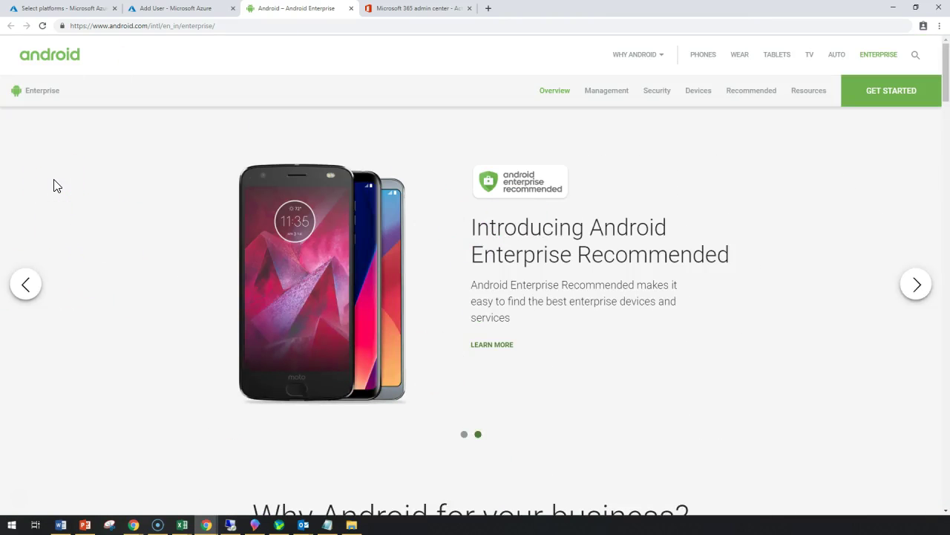
{"action": "left_click", "coordinate": [917, 283]}
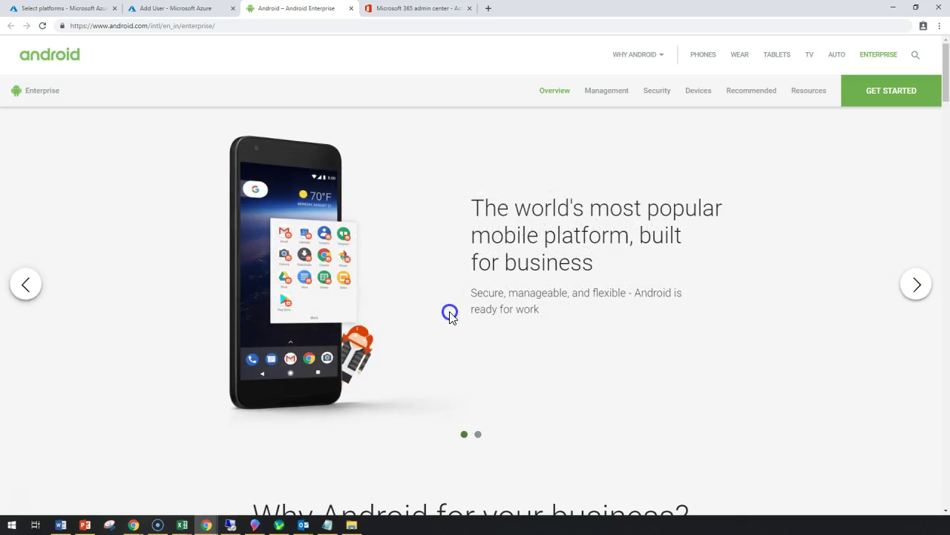
- Examine the Android Enterprise page's sections on Enterprise Recommended, security, management, business devices and who uses Android
{"action": "scroll", "coordinate": [460, 297], "scroll_direction": "down", "scroll_amount": 6}
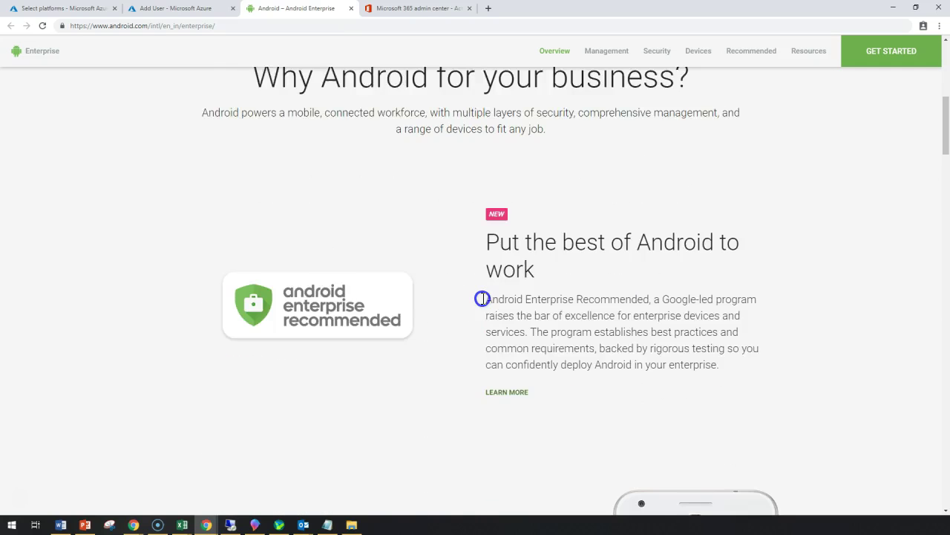
{"action": "scroll", "coordinate": [483, 300], "scroll_direction": "down", "scroll_amount": 3}
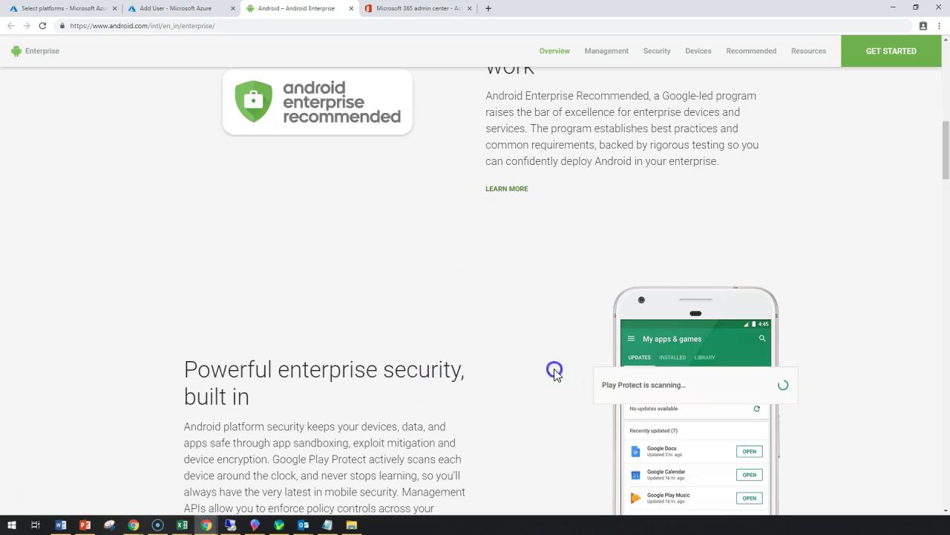
{"action": "scroll", "coordinate": [508, 360], "scroll_direction": "down", "scroll_amount": 3}
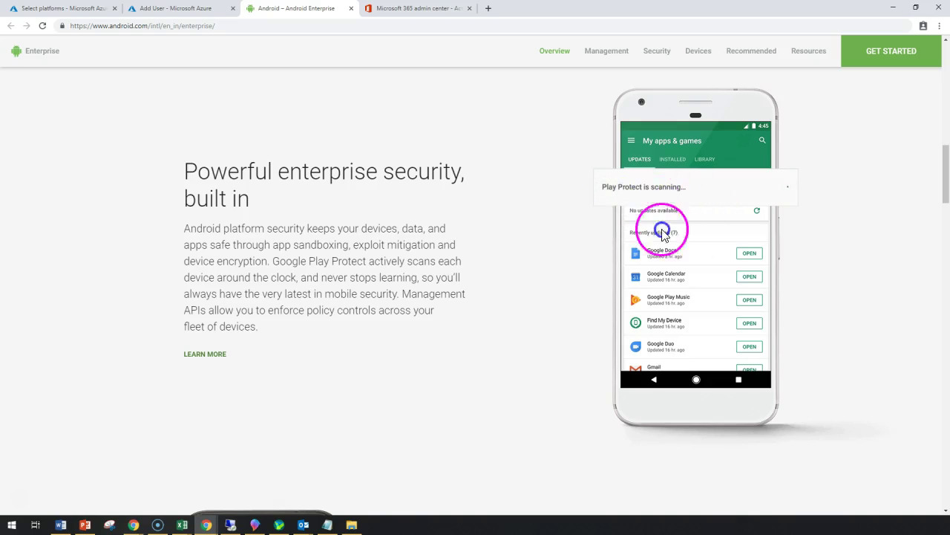
{"action": "scroll", "coordinate": [680, 251], "scroll_direction": "down", "scroll_amount": 4}
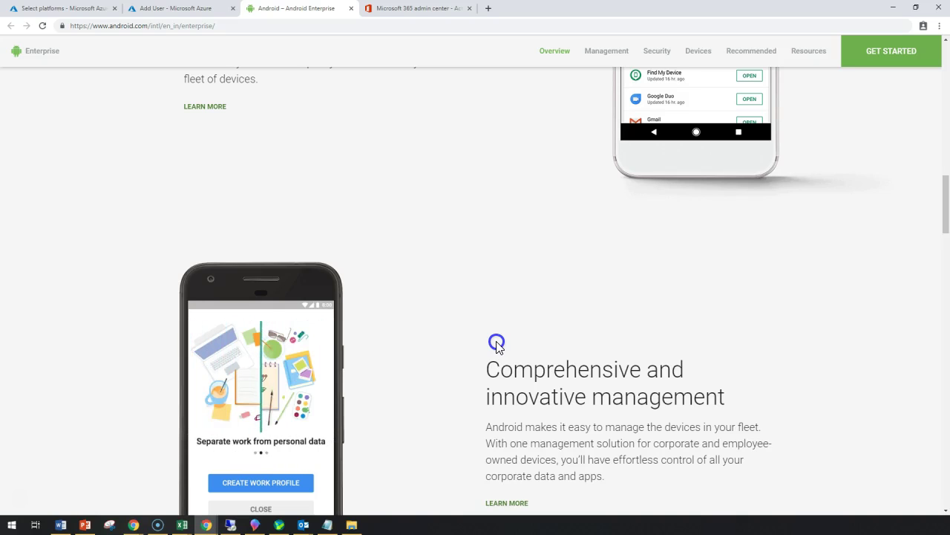
{"action": "scroll", "coordinate": [513, 346], "scroll_direction": "down", "scroll_amount": 9}
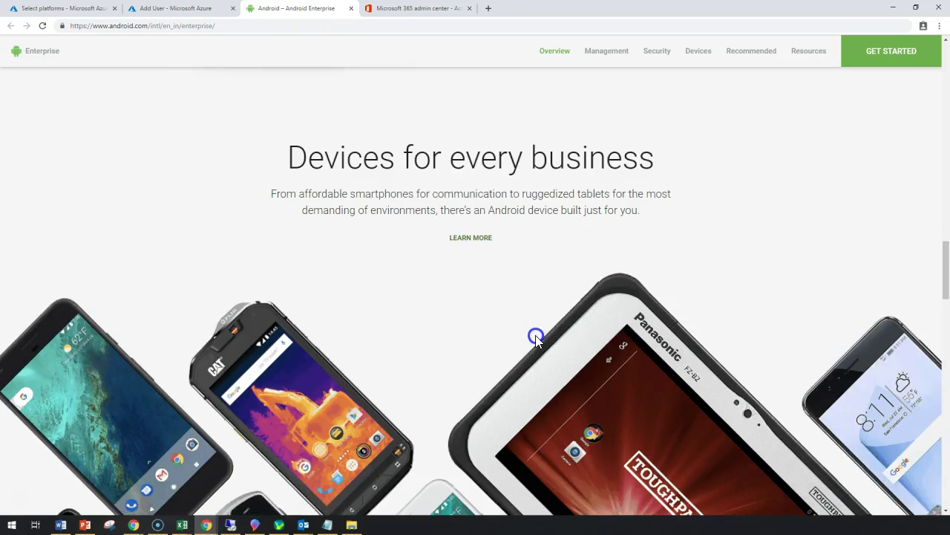
{"action": "scroll", "coordinate": [523, 349], "scroll_direction": "down", "scroll_amount": 1}
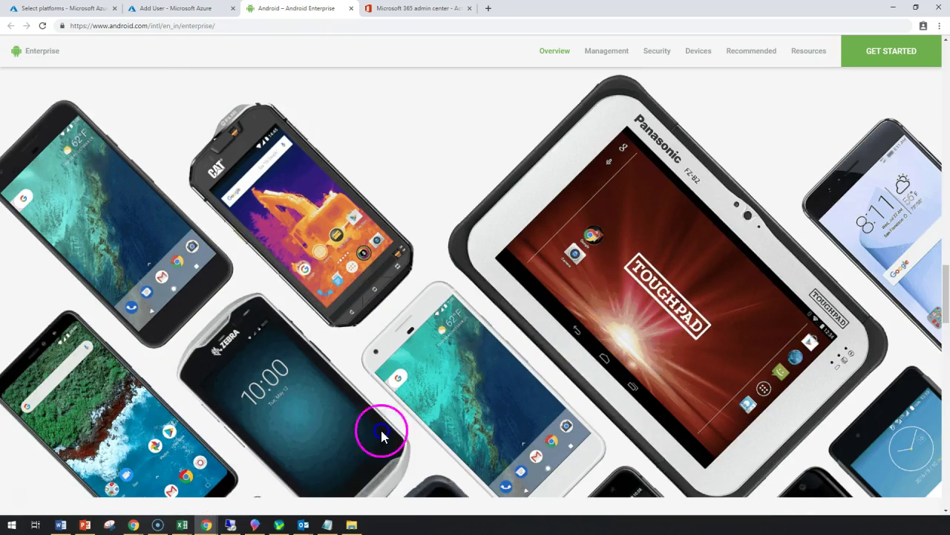
{"action": "scroll", "coordinate": [378, 435], "scroll_direction": "down", "scroll_amount": 2}
{"action": "left_click_drag", "start_coordinate": [297, 462], "coordinate": [548, 479]}
{"action": "scroll", "coordinate": [451, 349], "scroll_direction": "down", "scroll_amount": 3}
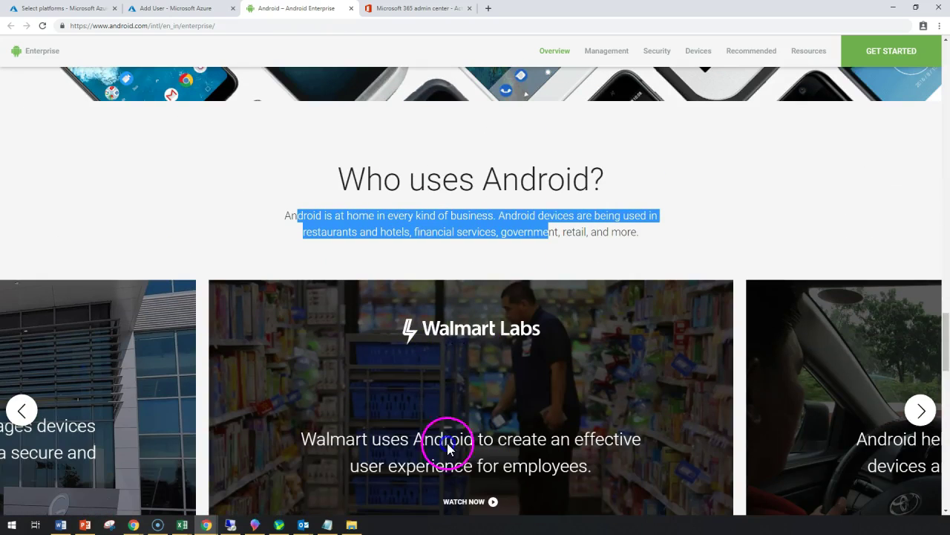
- Return to the Demo restriction's platform selection, allow iOS and Android work profile, and confirm the selection
{"action": "left_click", "coordinate": [176, 8]}
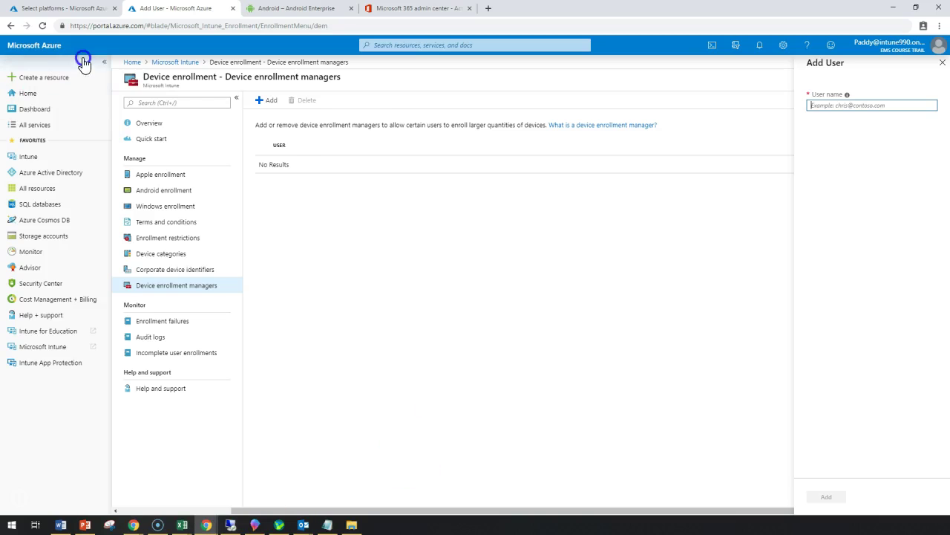
{"action": "left_click", "coordinate": [59, 9]}
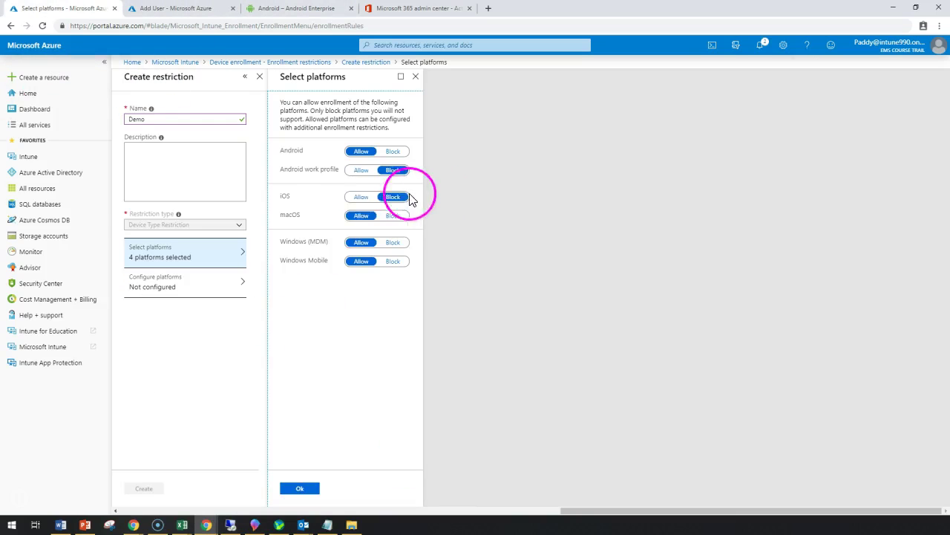
{"action": "left_click", "coordinate": [310, 161]}
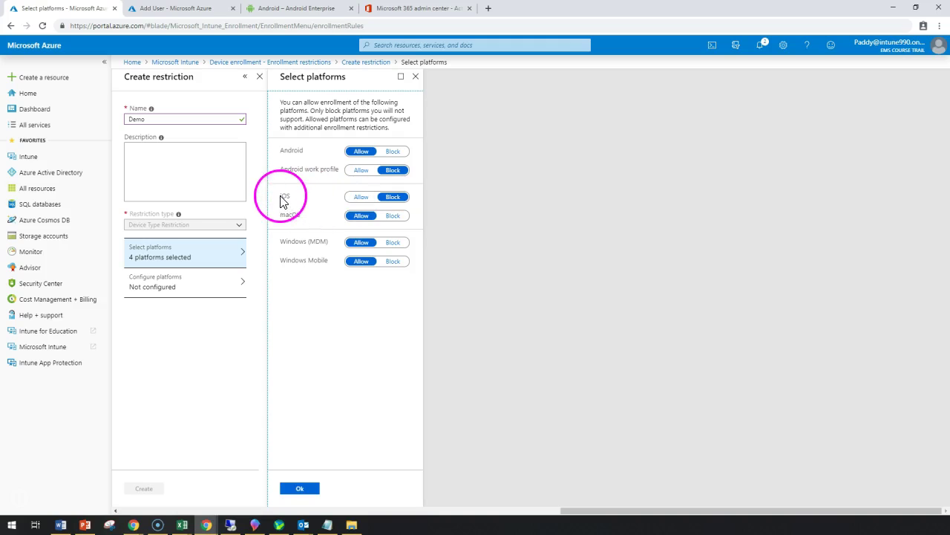
{"action": "left_click", "coordinate": [367, 199]}
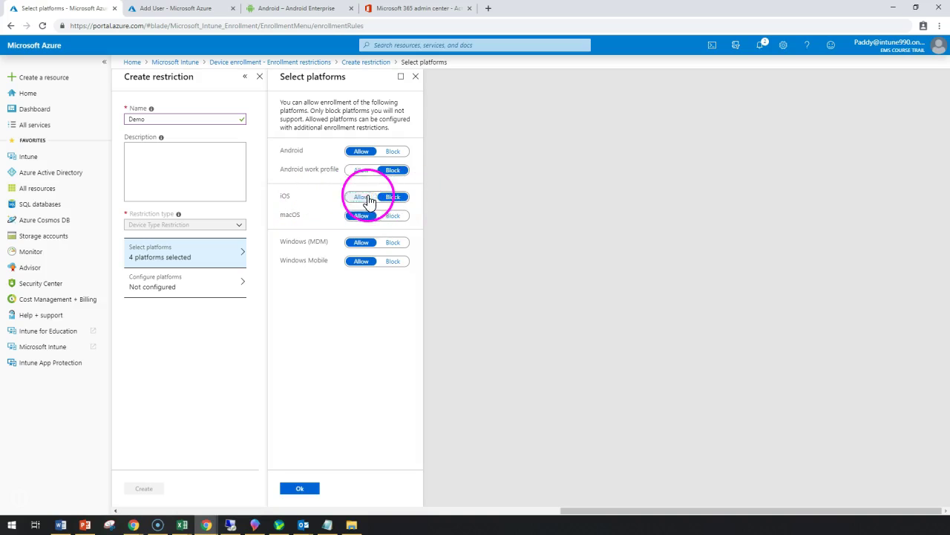
{"action": "left_click", "coordinate": [362, 171]}
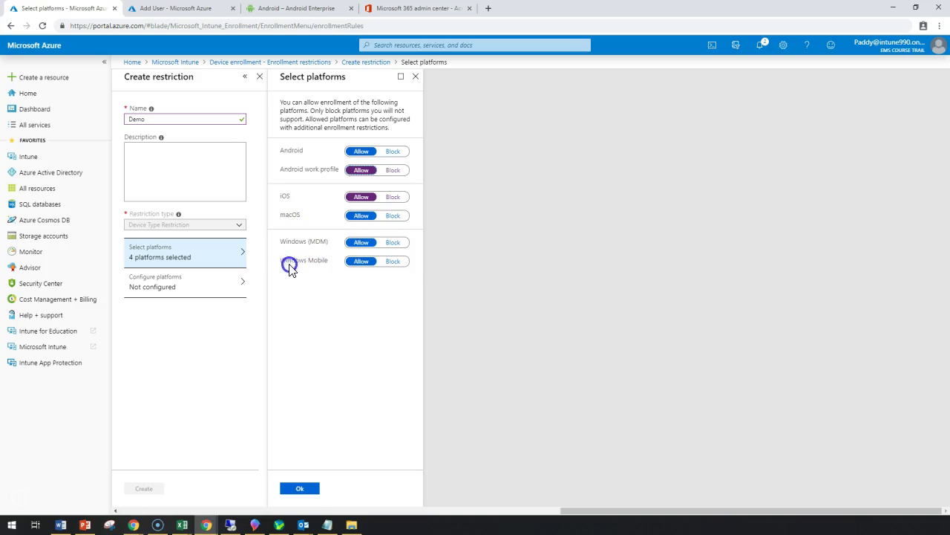
{"action": "left_click", "coordinate": [301, 488]}
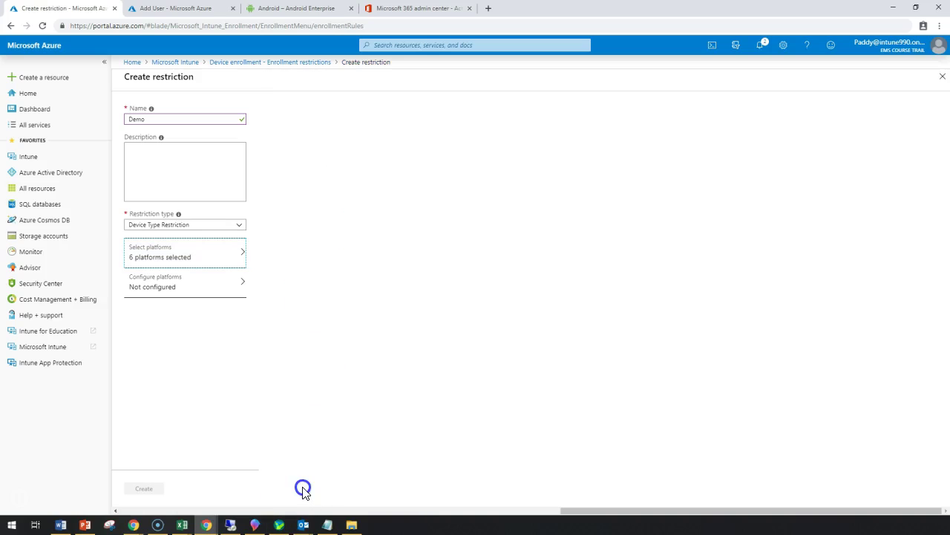
- Set the iOS version range to minimum 9.0 and maximum 10.0 in the platform configuration, leaving personally owned iOS devices allowed
{"action": "left_click", "coordinate": [231, 285]}
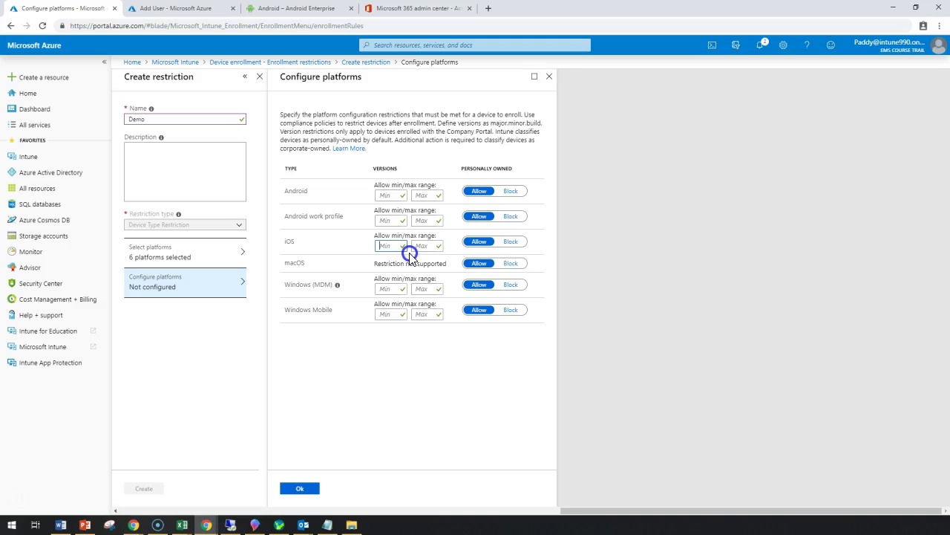
{"action": "type", "text": "8"}
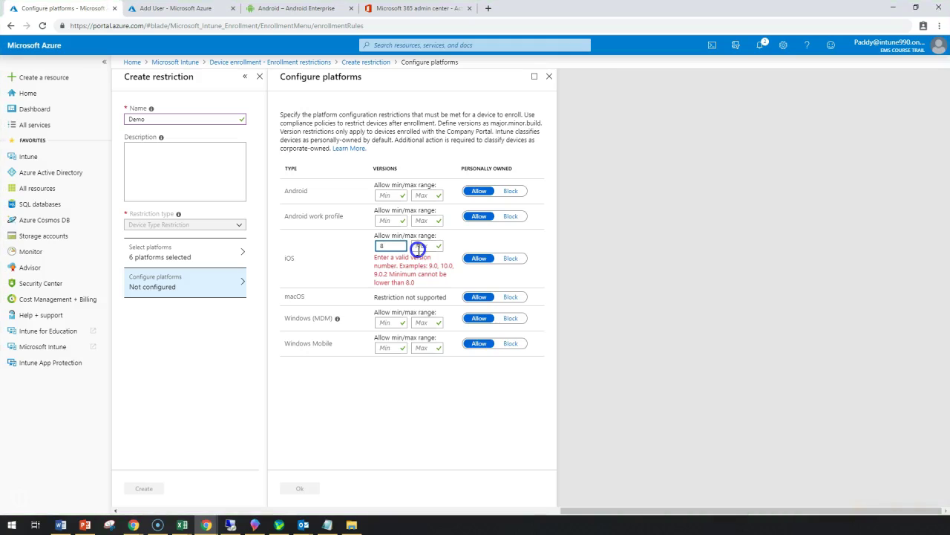
{"action": "type", "text": ".0"}
{"action": "left_click", "coordinate": [418, 248]}
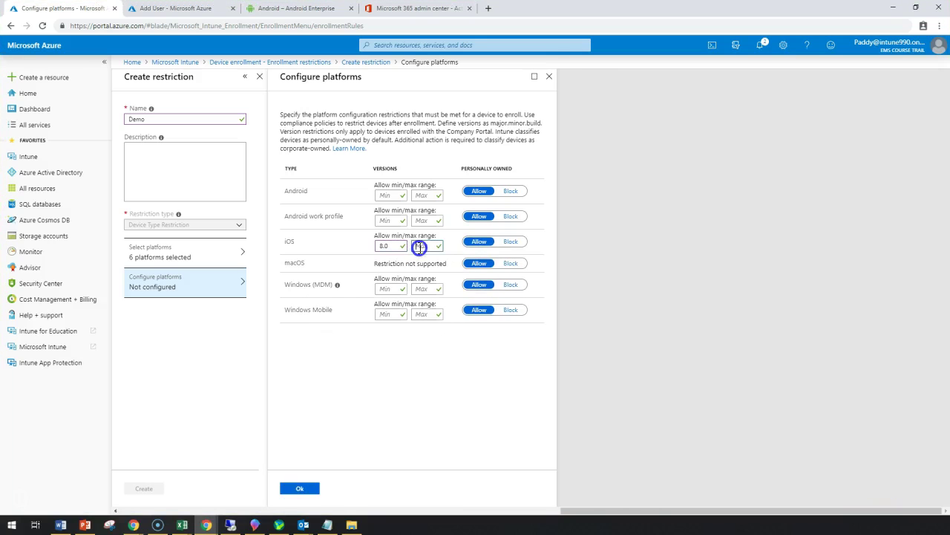
{"action": "type", "text": "11.0"}
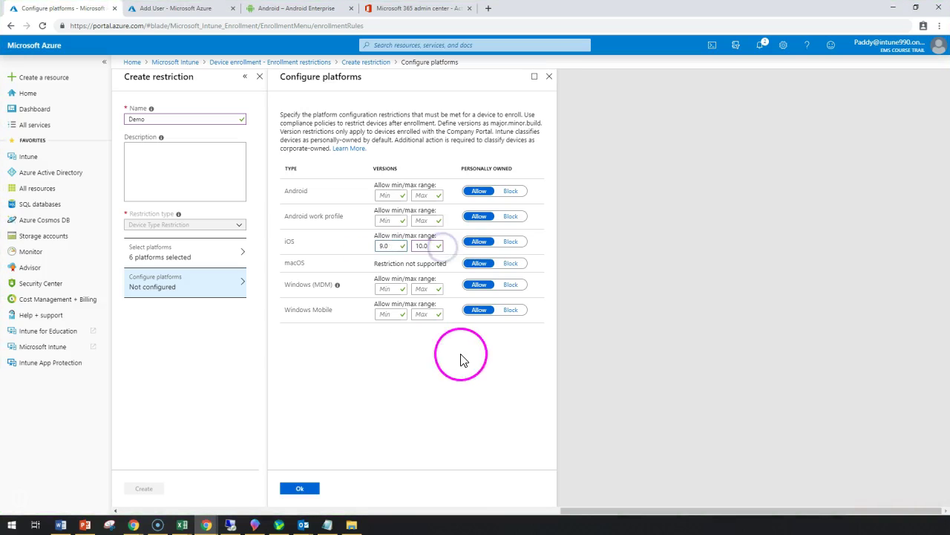
{"action": "left_click", "coordinate": [511, 242]}
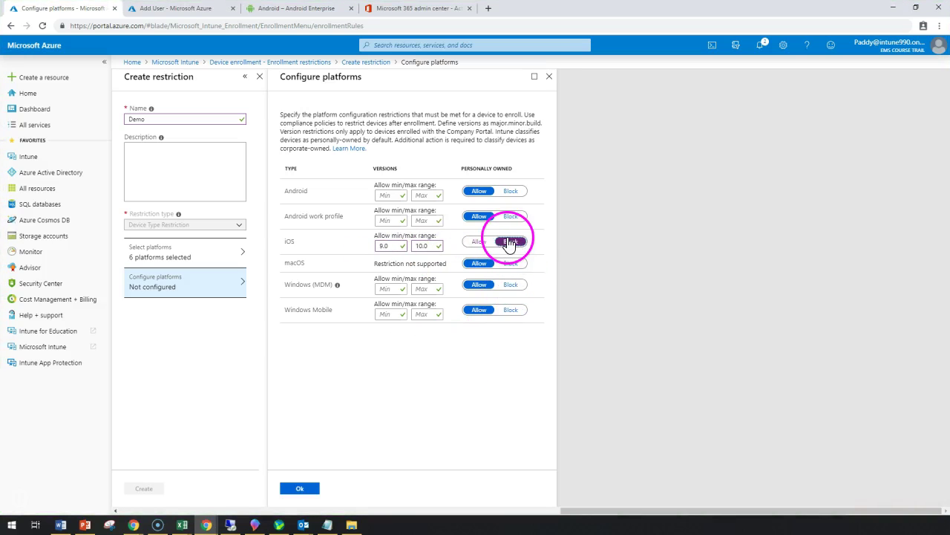
{"action": "left_click", "coordinate": [477, 241]}
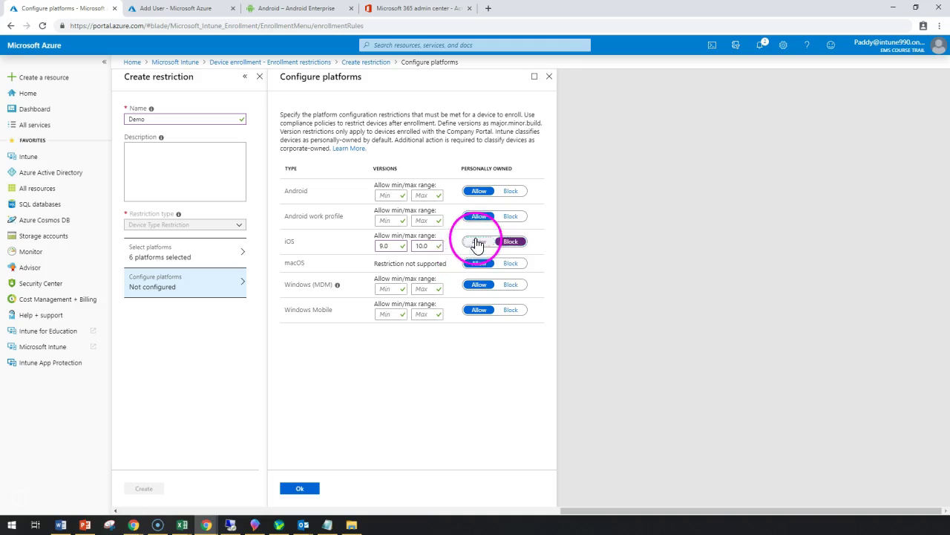
- Confirm the platform configuration and create the Demo device type restriction
{"action": "left_click", "coordinate": [288, 263]}
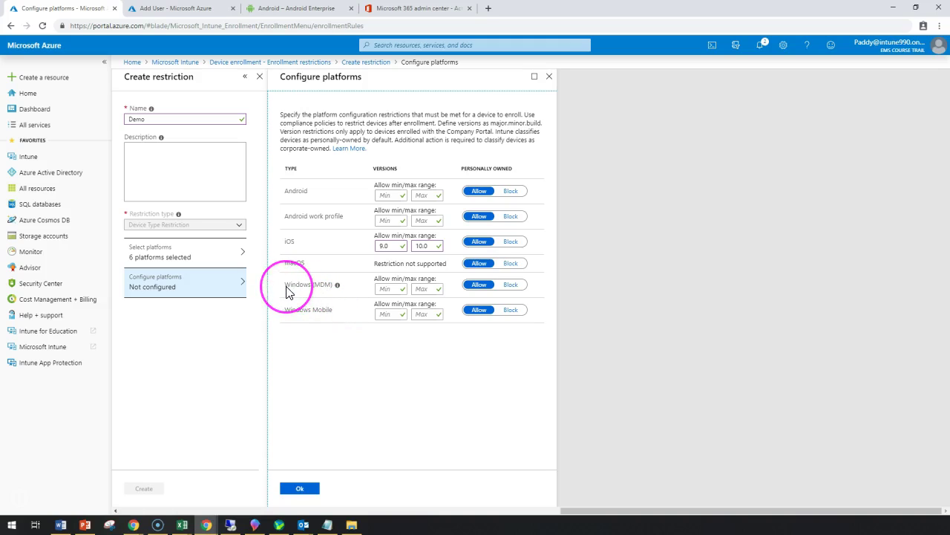
{"action": "left_click_drag", "start_coordinate": [286, 292], "coordinate": [296, 313]}
{"action": "left_click", "coordinate": [300, 488]}
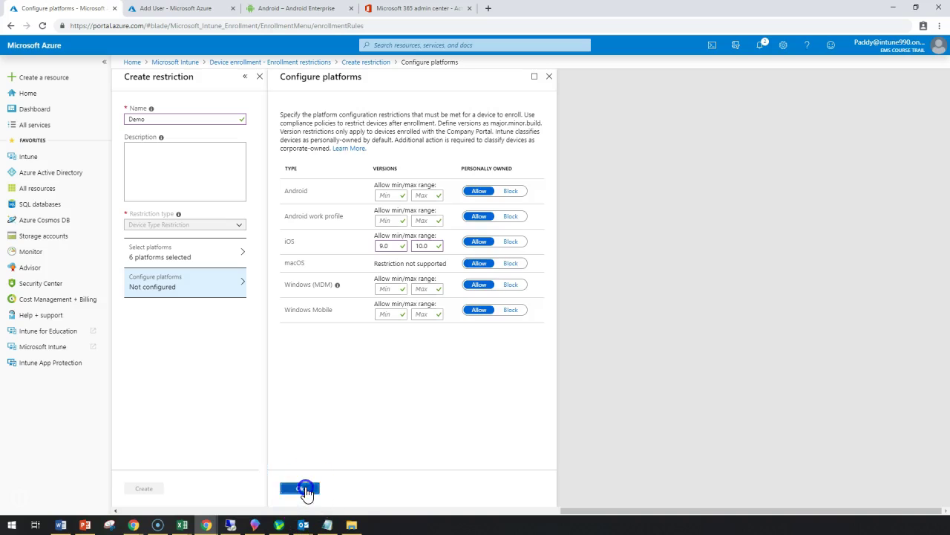
{"action": "left_click", "coordinate": [143, 488]}
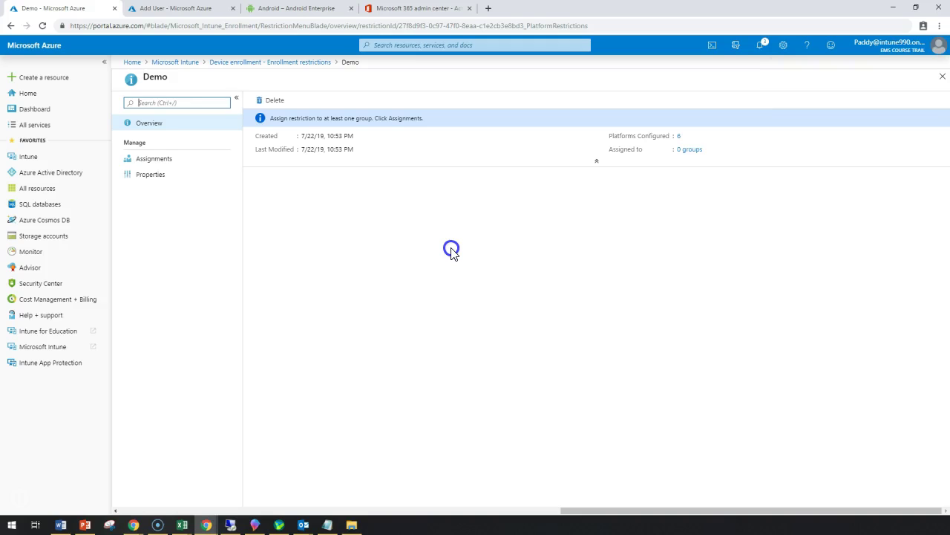
- Assign the Demo device type restriction to the All Finance Users Group and save the assignment
{"action": "left_click", "coordinate": [163, 165]}
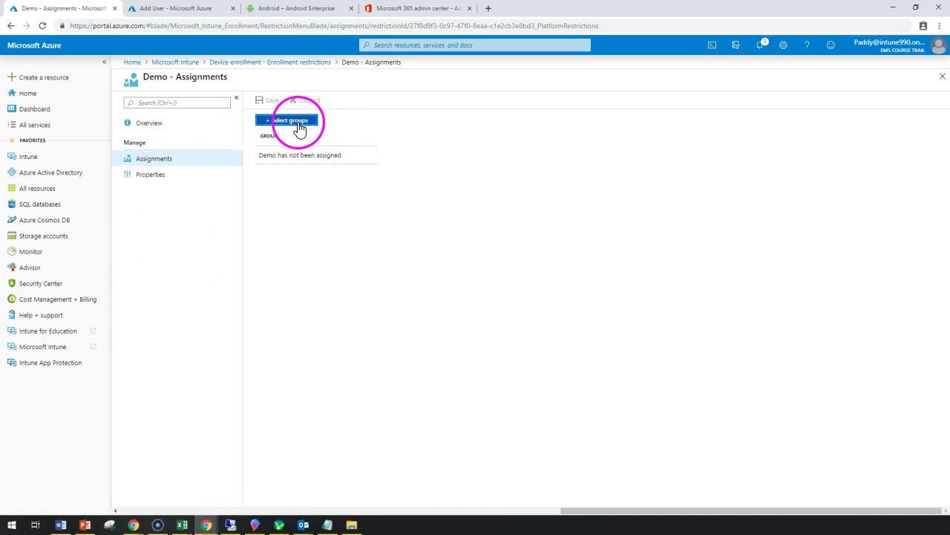
{"action": "left_click", "coordinate": [293, 122]}
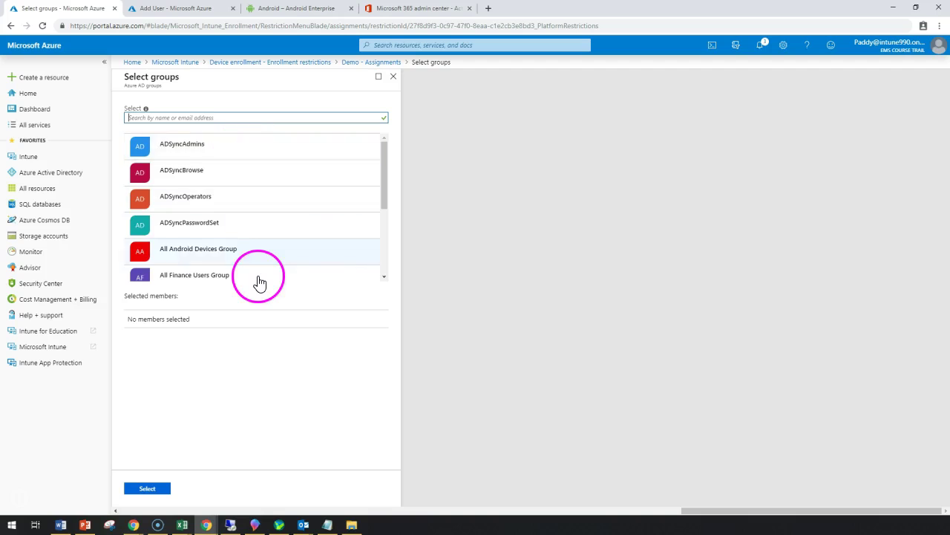
{"action": "scroll", "coordinate": [256, 277], "scroll_direction": "down", "scroll_amount": 1}
{"action": "scroll", "coordinate": [257, 283], "scroll_direction": "down", "scroll_amount": 1}
{"action": "scroll", "coordinate": [258, 271], "scroll_direction": "up", "scroll_amount": 2}
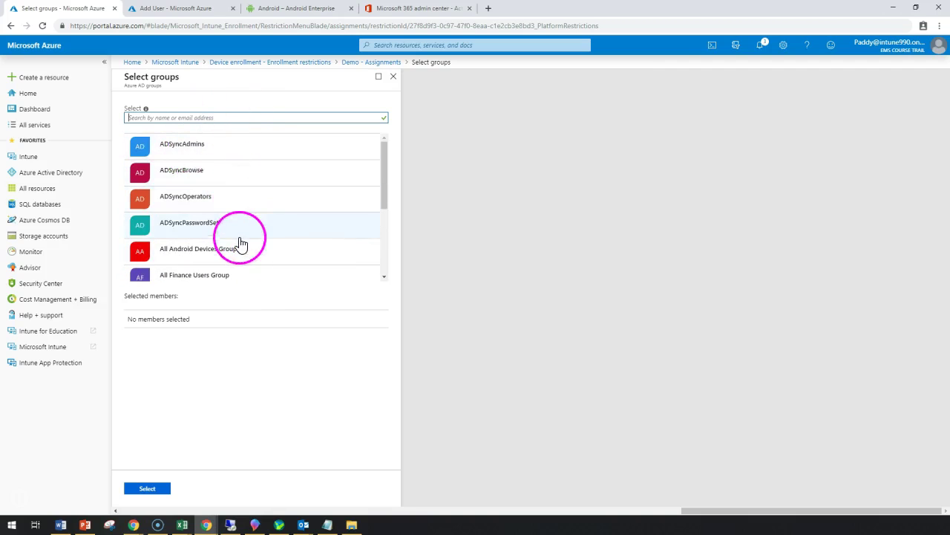
{"action": "scroll", "coordinate": [240, 245], "scroll_direction": "down", "scroll_amount": 2}
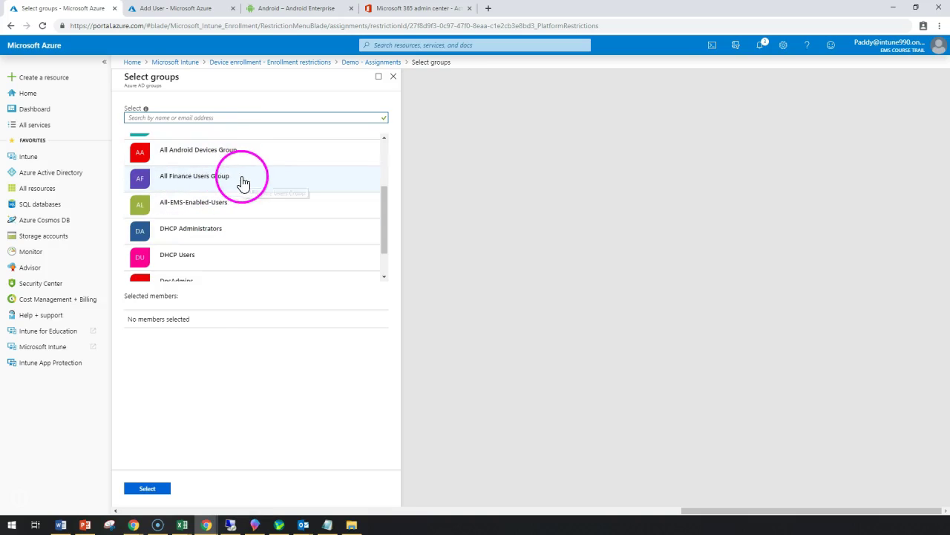
{"action": "left_click", "coordinate": [245, 180]}
{"action": "left_click", "coordinate": [147, 487]}
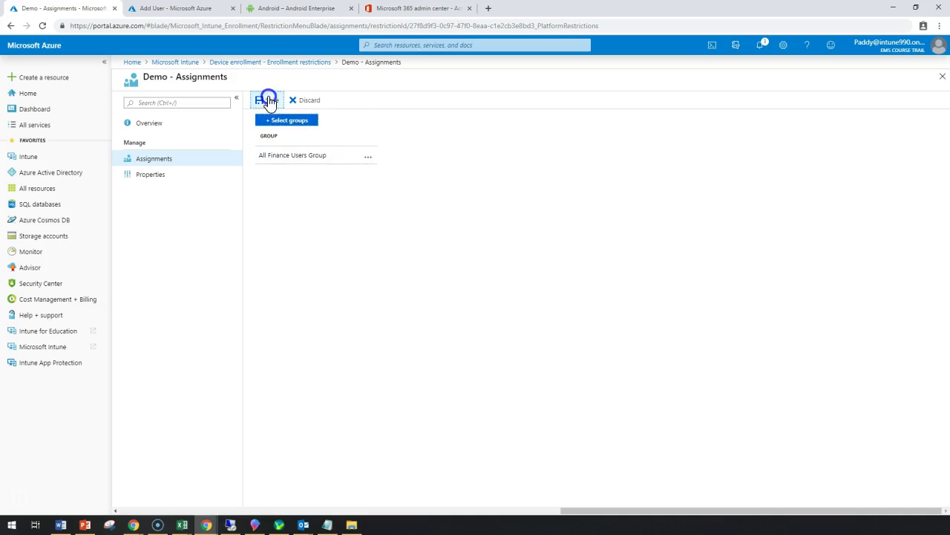
{"action": "left_click", "coordinate": [267, 100]}
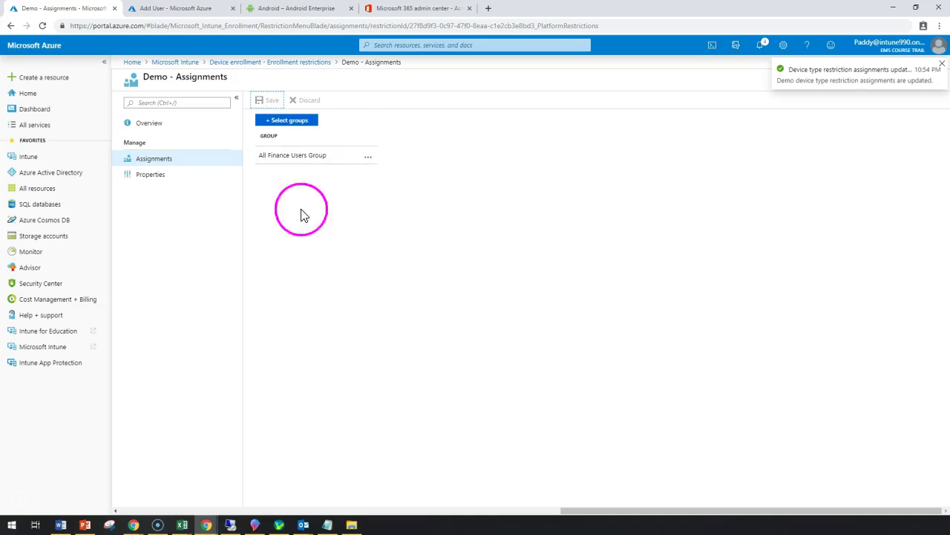